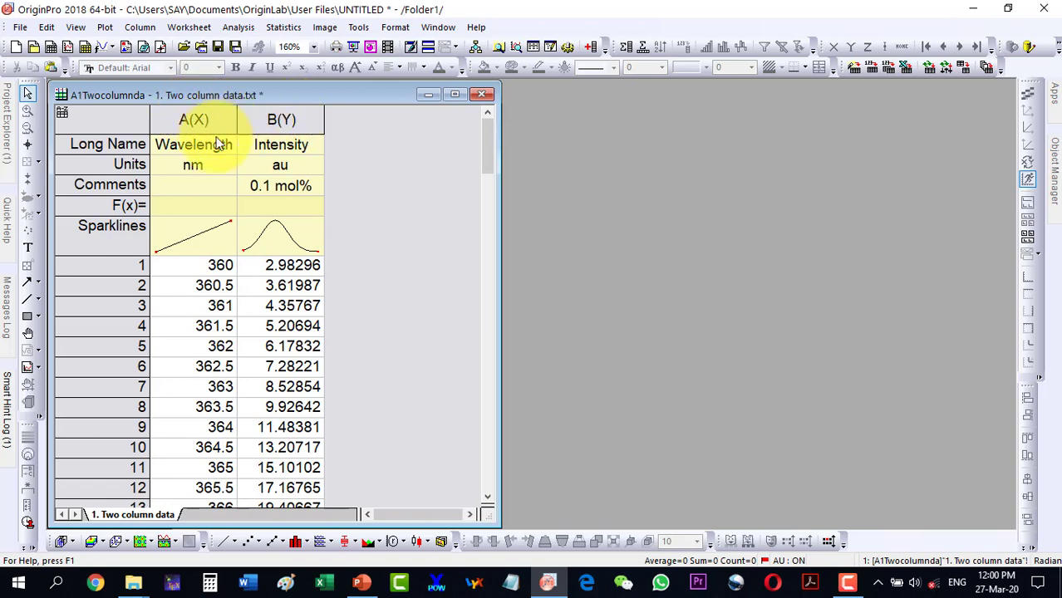
Step: Select the Wavelength A(X) and Intensity B(Y) columns in the worksheet
left_click_drag(198, 125, 281, 120)
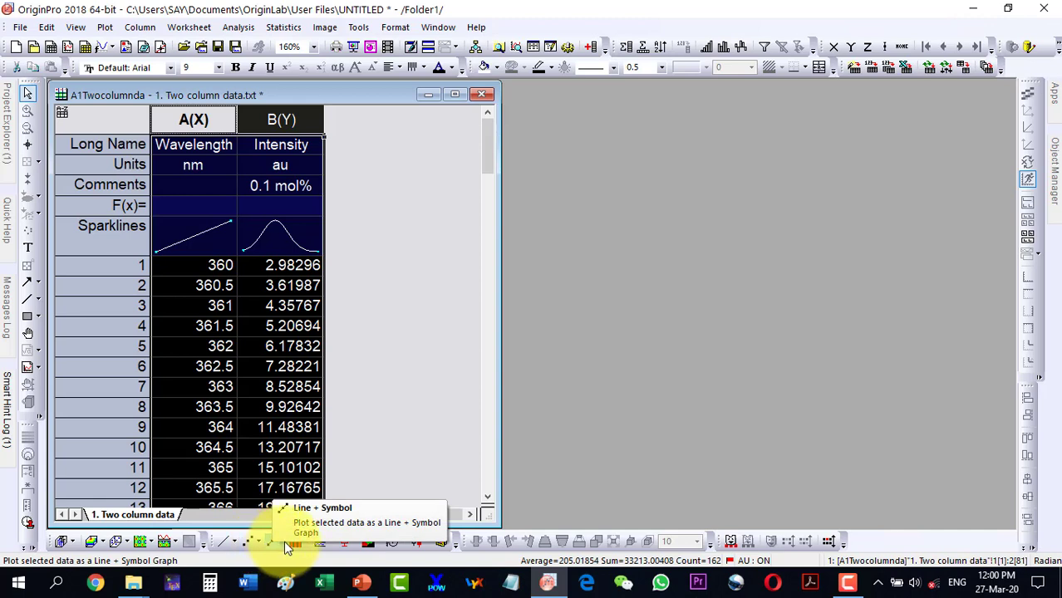
Step: Plot Intensity against Wavelength as a Line + Symbol graph in a new window
left_click(281, 543)
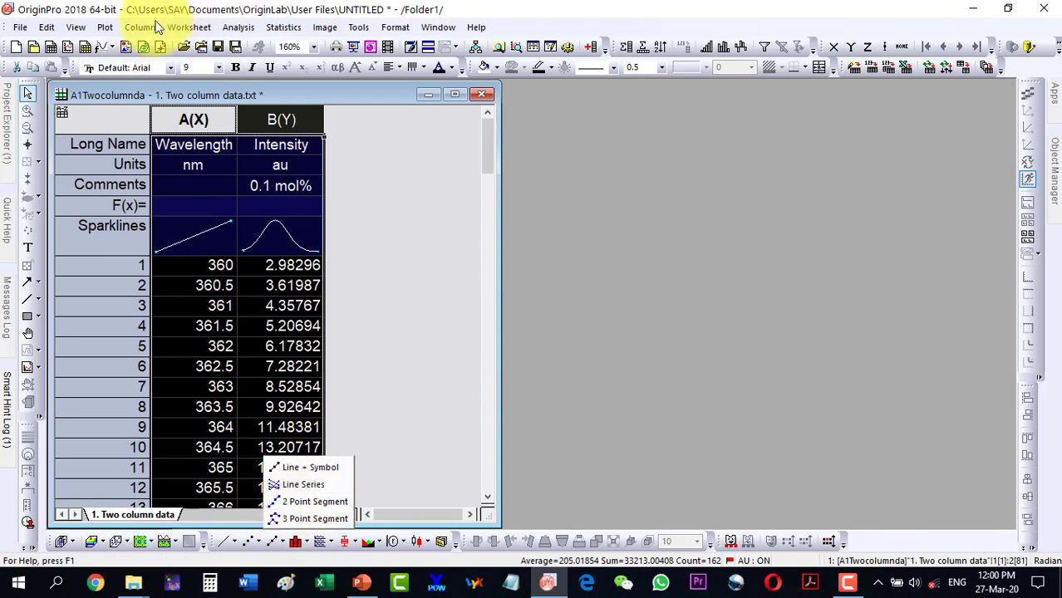
left_click(106, 33)
left_click(105, 30)
mouse_move(236, 87)
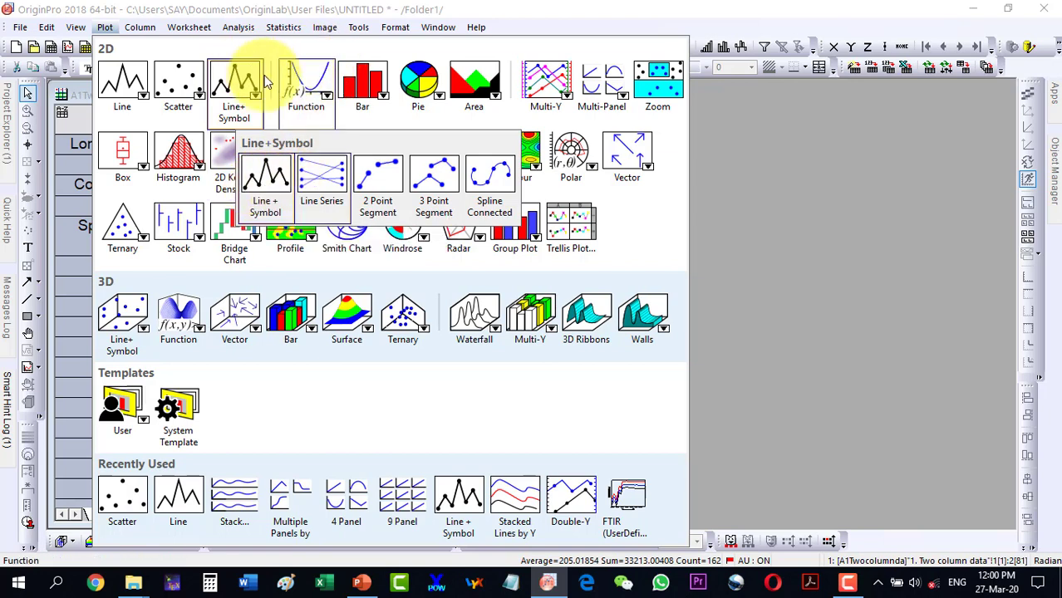
left_click(744, 312)
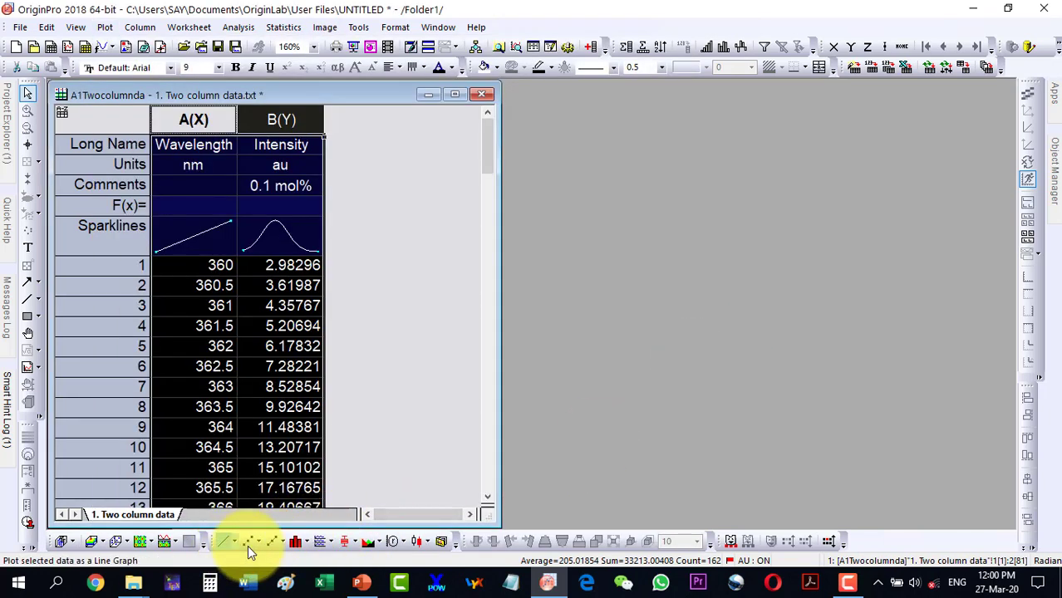
left_click(269, 543)
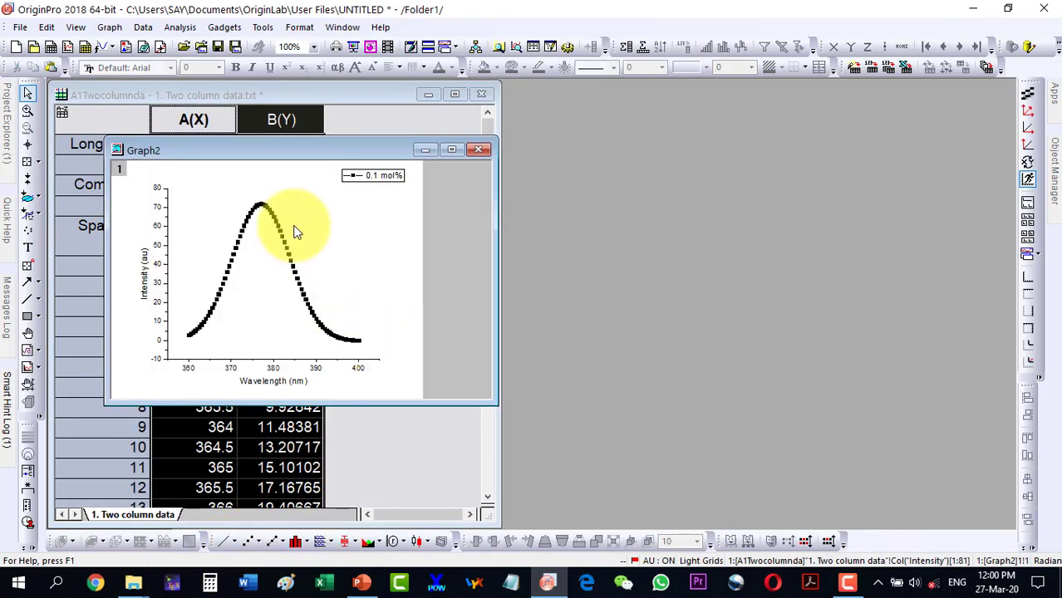
Step: Move and enlarge the Graph2 window, then bring up the x-axis dialog
mouse_move(245, 153)
left_mouse_down()
mouse_move(428, 126)
mouse_move(184, 98)
left_mouse_up()
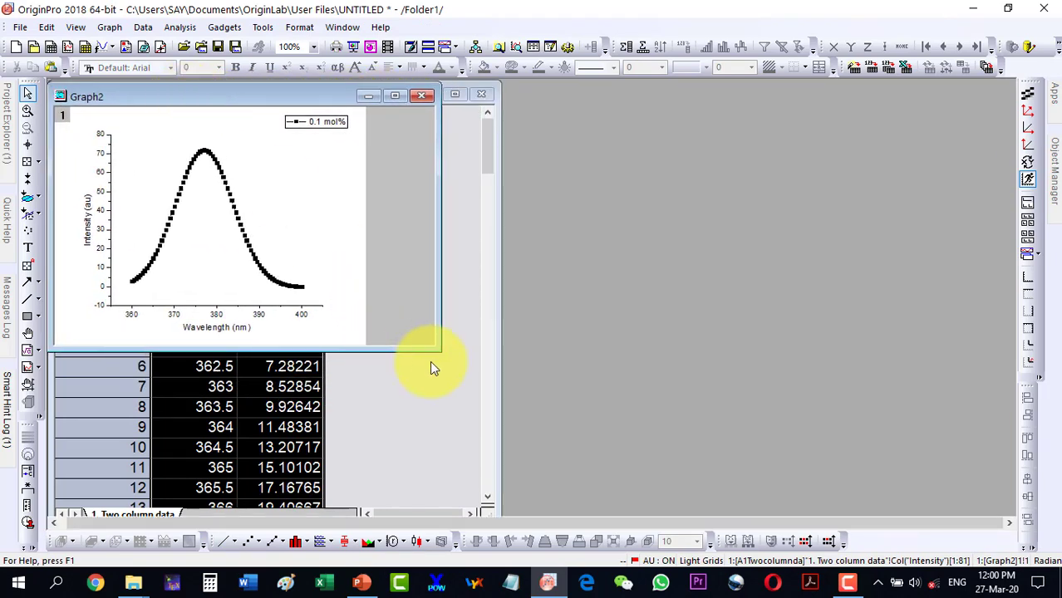
left_click_drag(432, 350, 578, 516)
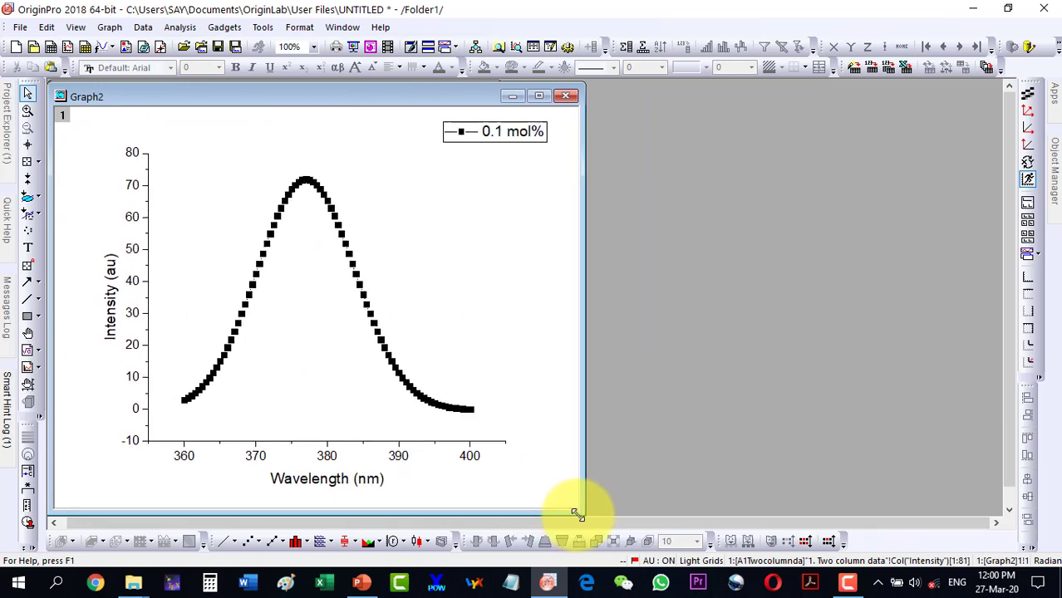
double_click(471, 458)
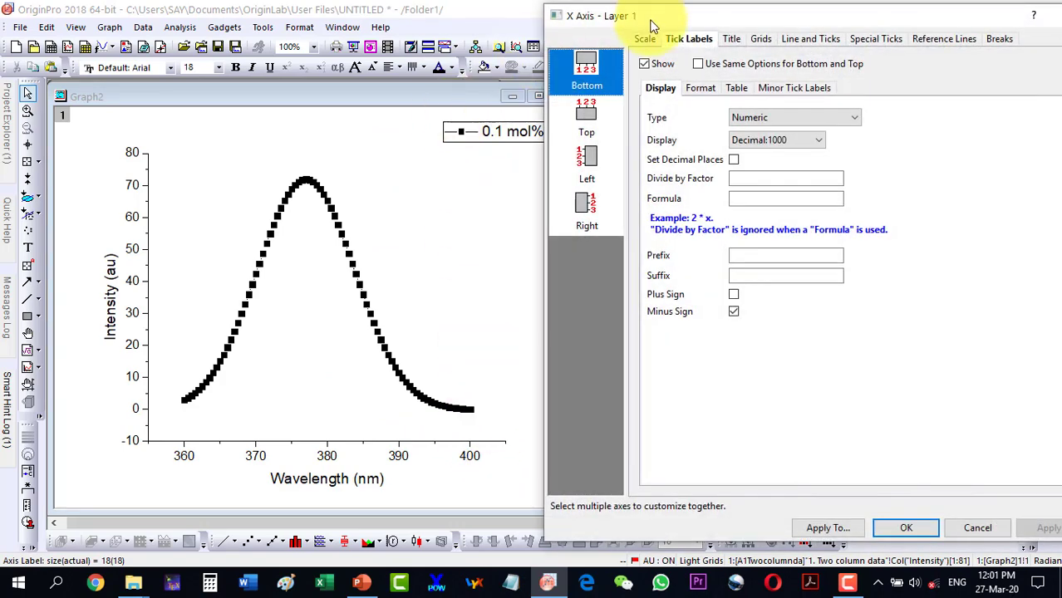
Step: Set the wavelength axis scale to run from 360 to 400 and apply it
left_click_drag(653, 25, 630, 22)
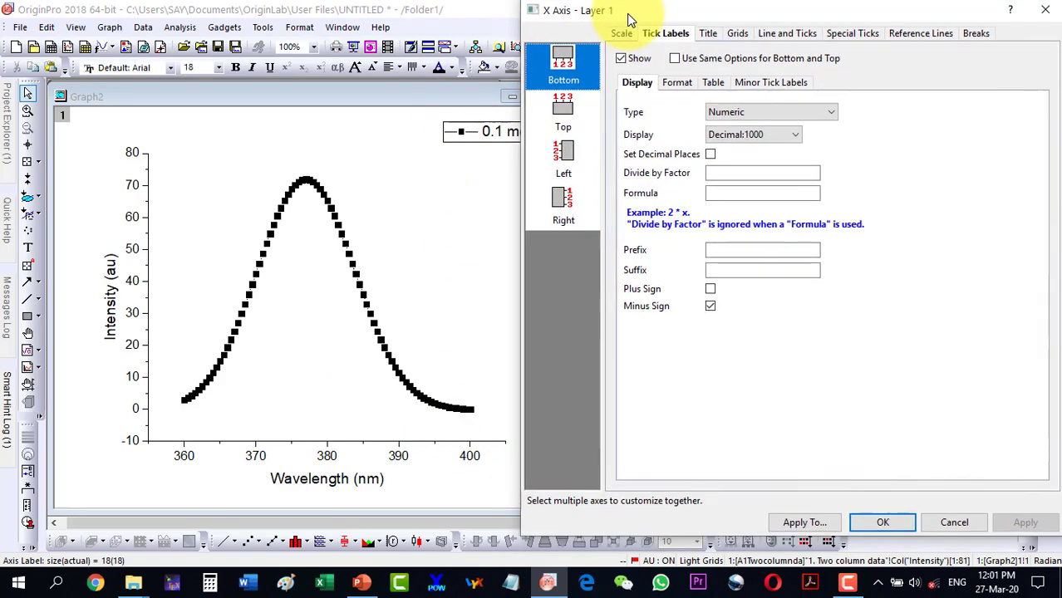
left_click(619, 37)
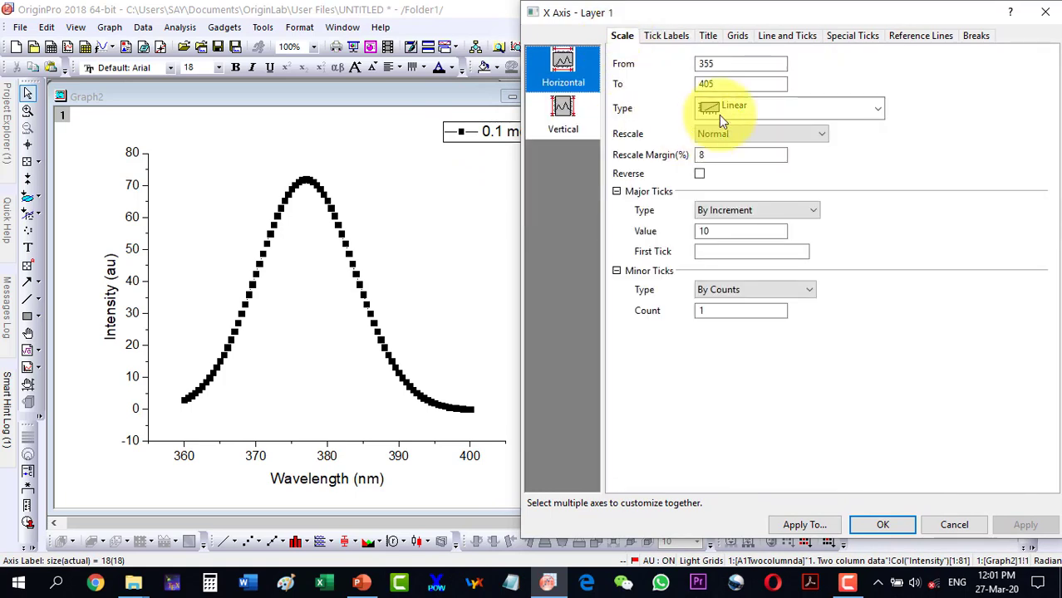
left_click_drag(736, 69, 589, 65)
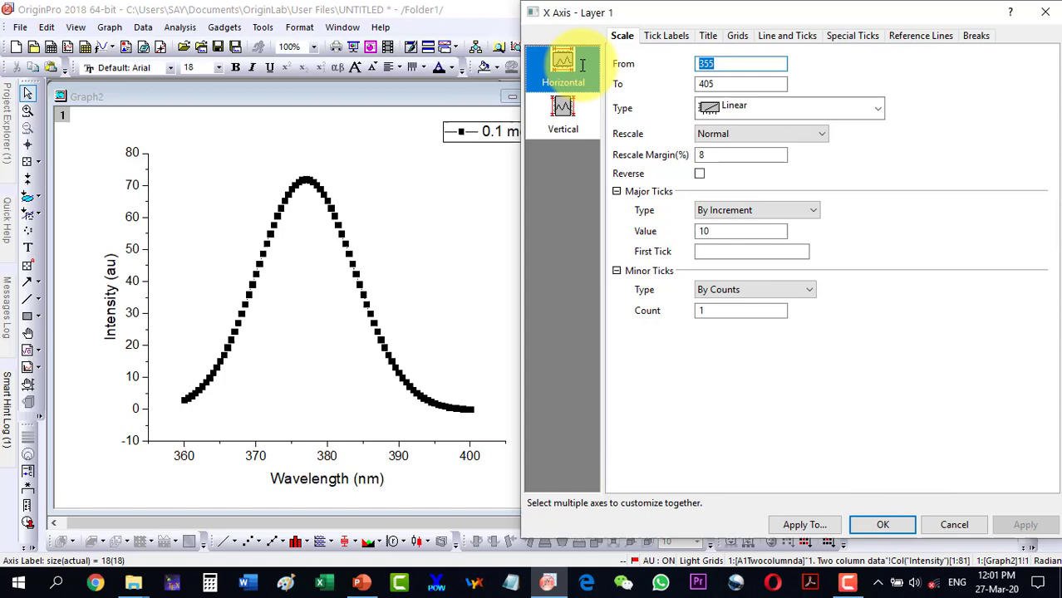
type("360")
key("Tab")
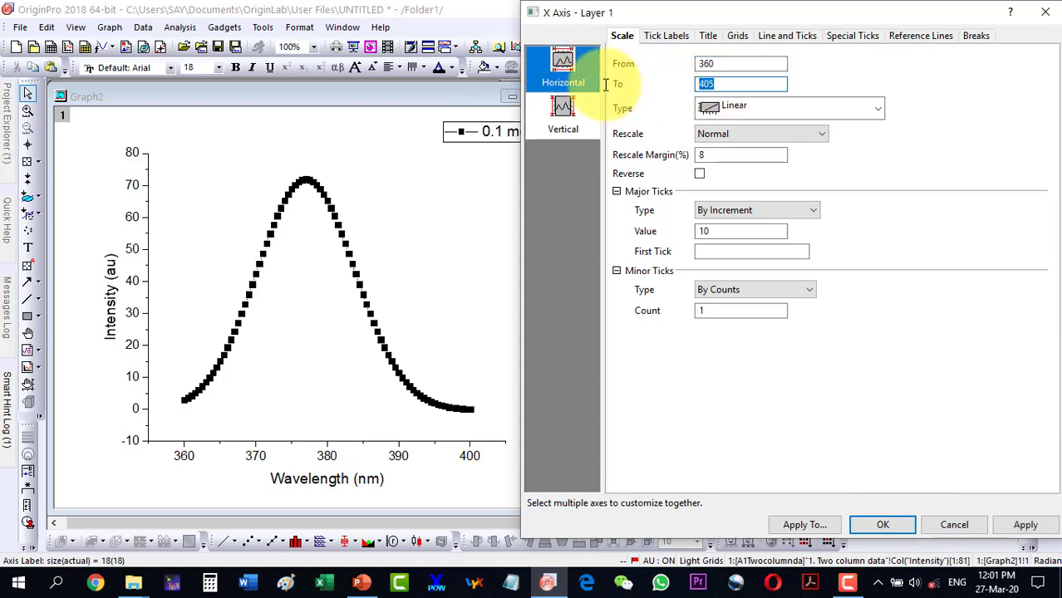
type("4")
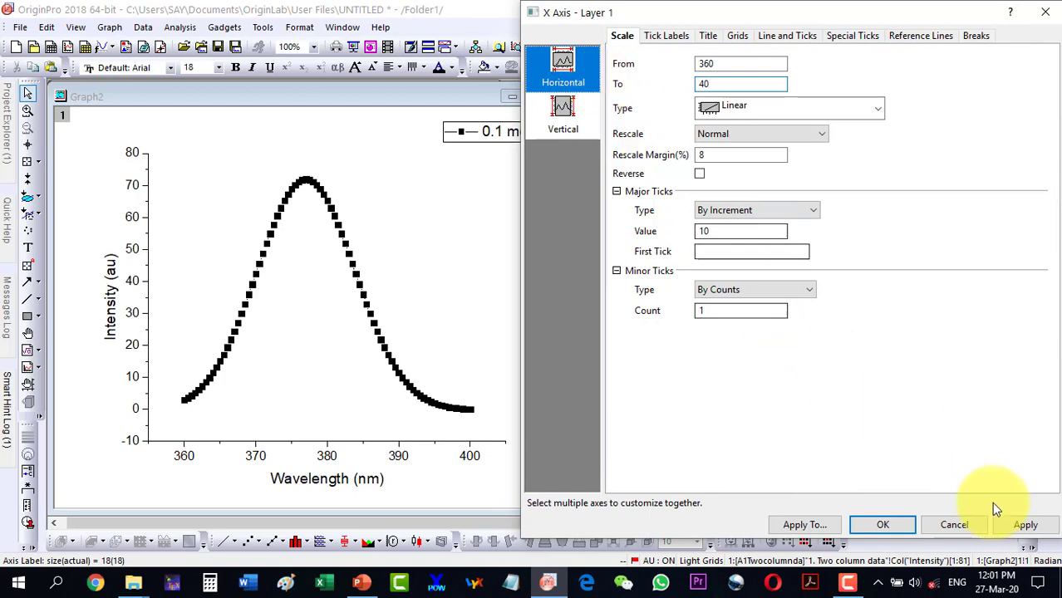
type("0")
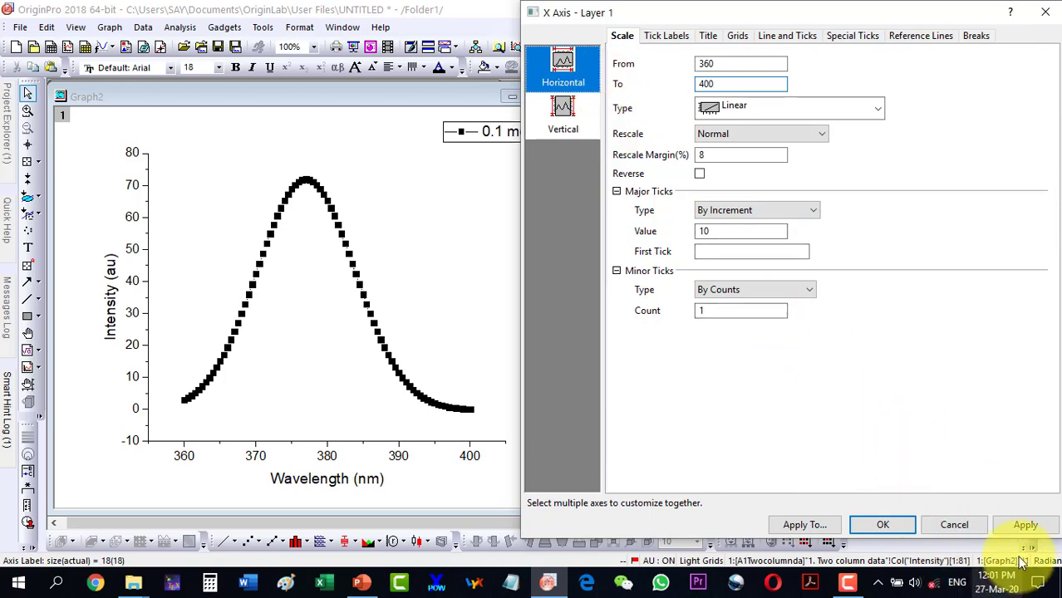
left_click(1023, 525)
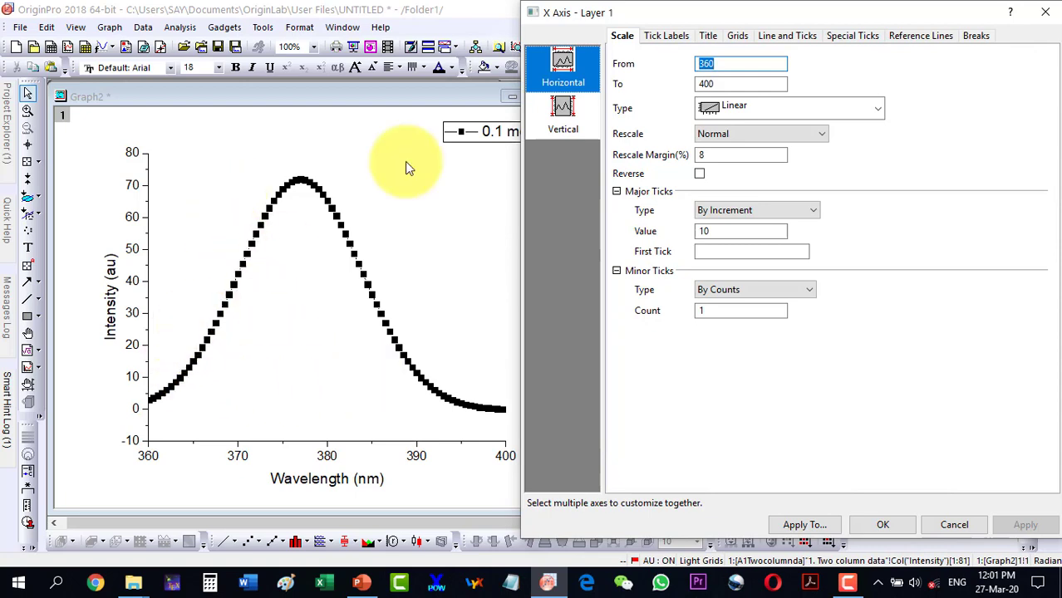
Step: Start the intensity axis at -2 and apply it
left_click(562, 112)
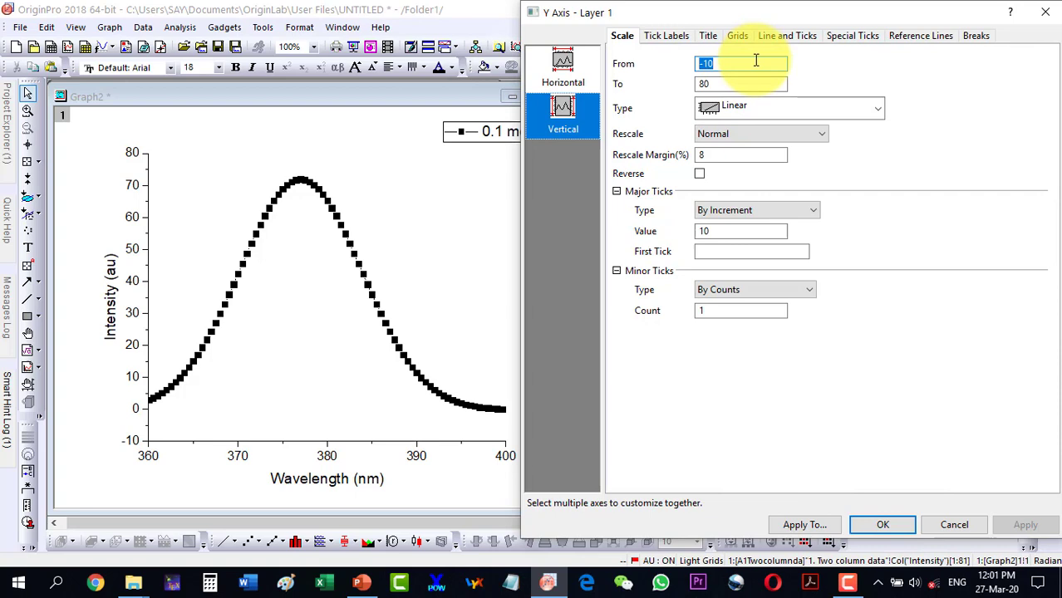
type("-2")
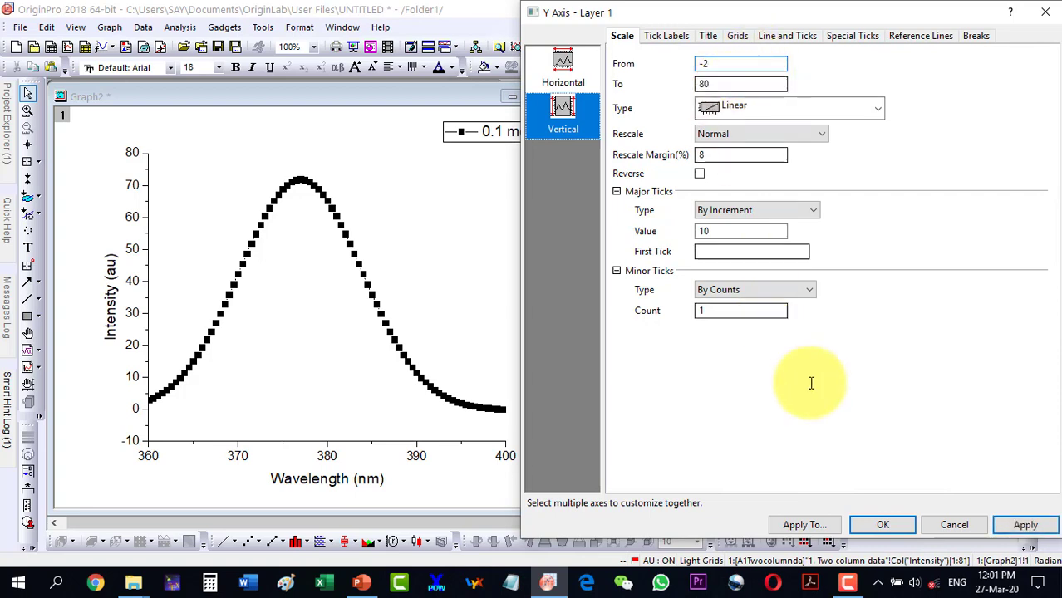
left_click(1024, 525)
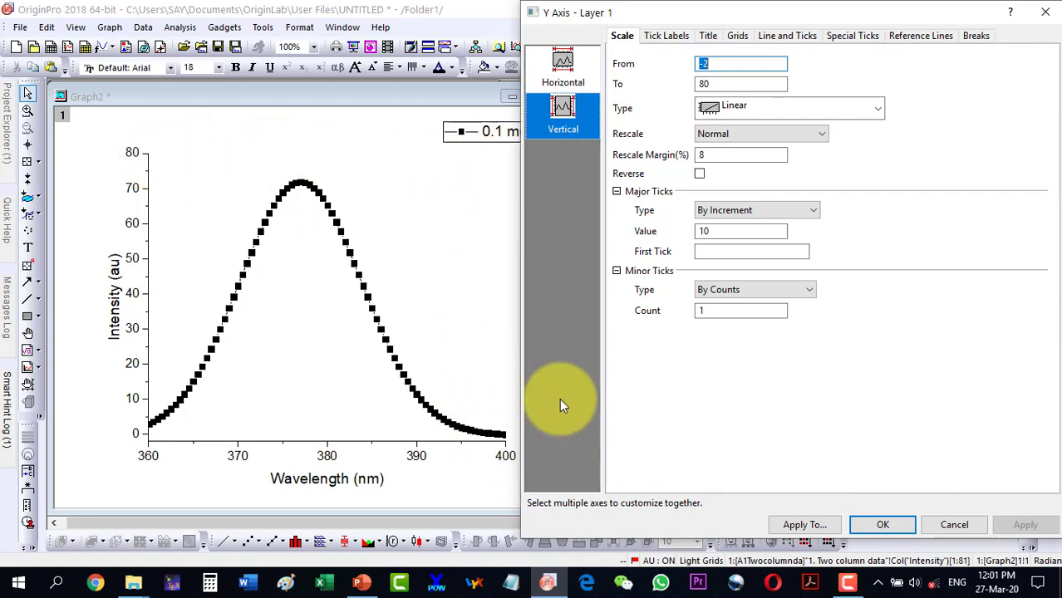
Step: Add opposite axis lines for both horizontal and vertical axes, apply, and confirm with OK
left_click(737, 36)
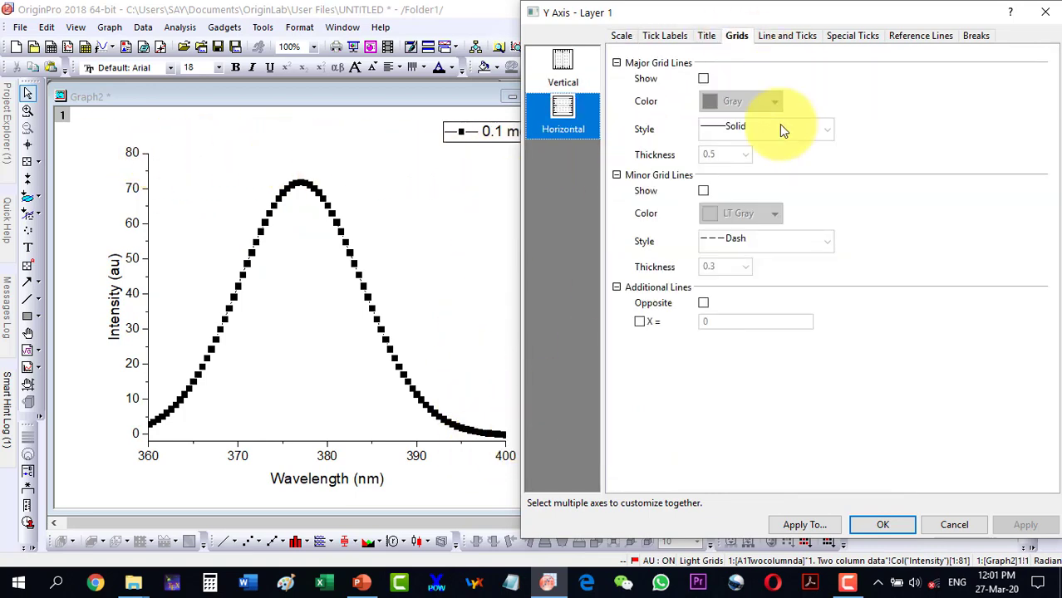
left_click(703, 303)
left_click(563, 65)
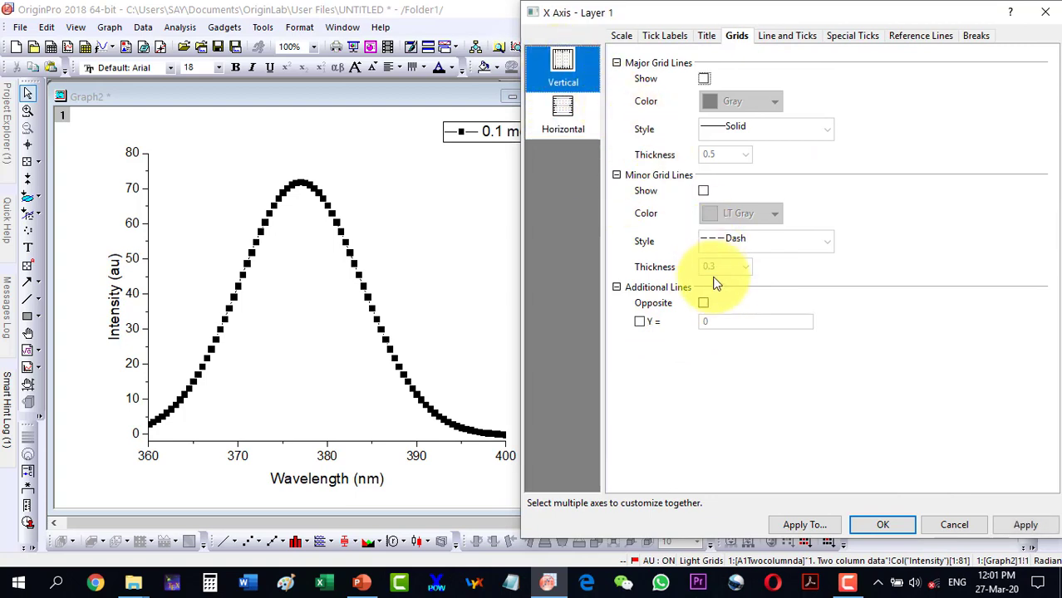
left_click(703, 303)
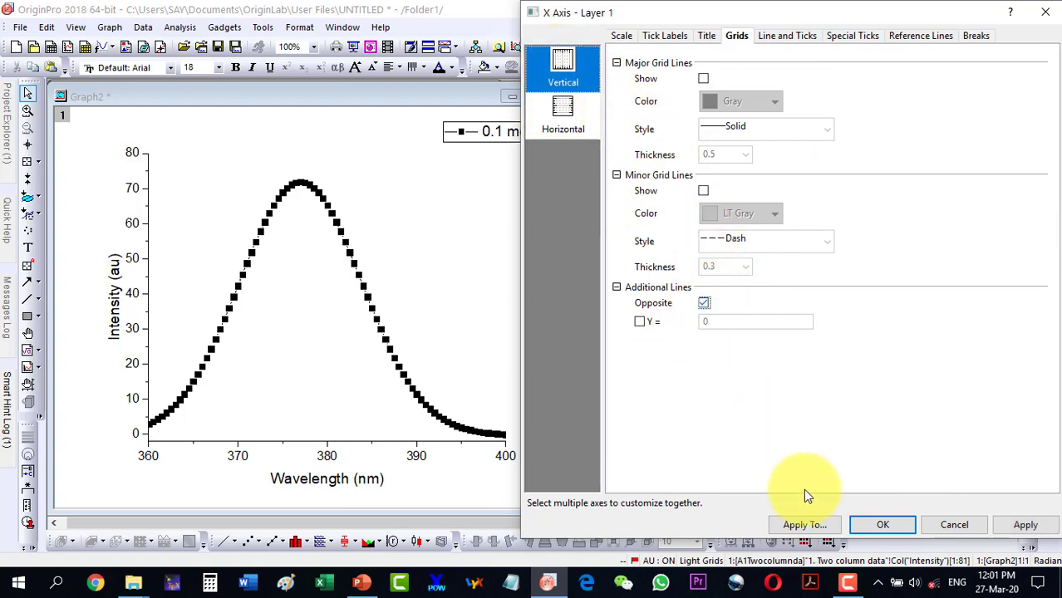
left_click(1024, 526)
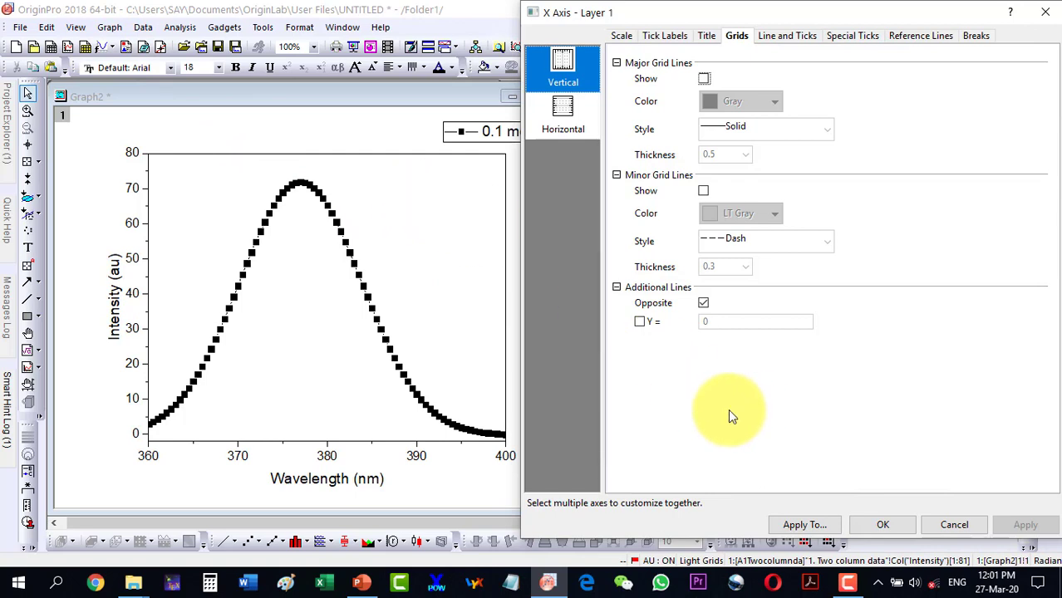
left_click(882, 524)
left_click_drag(533, 133, 490, 167)
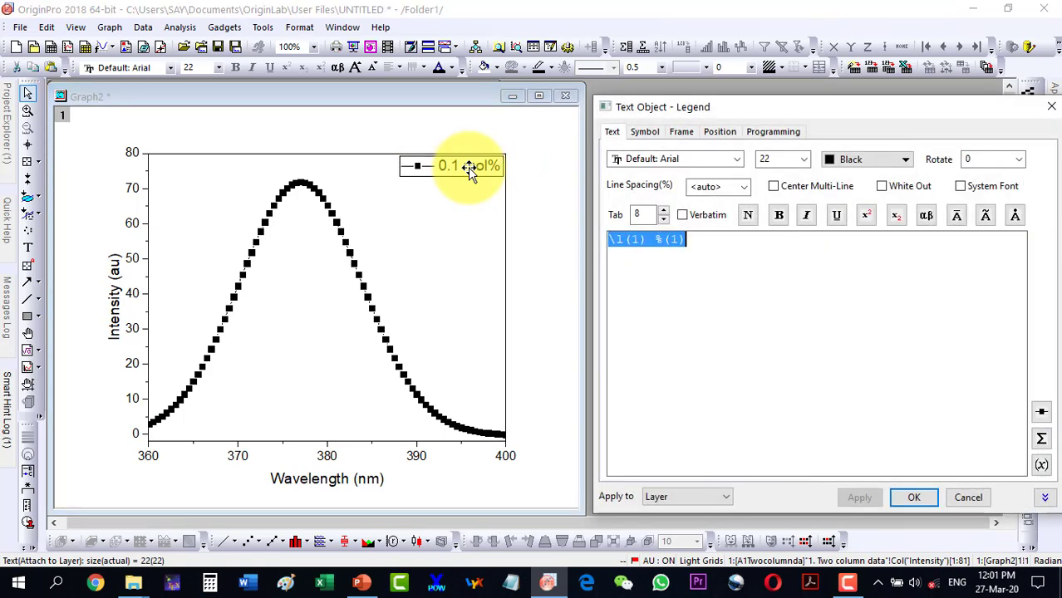
left_click(681, 133)
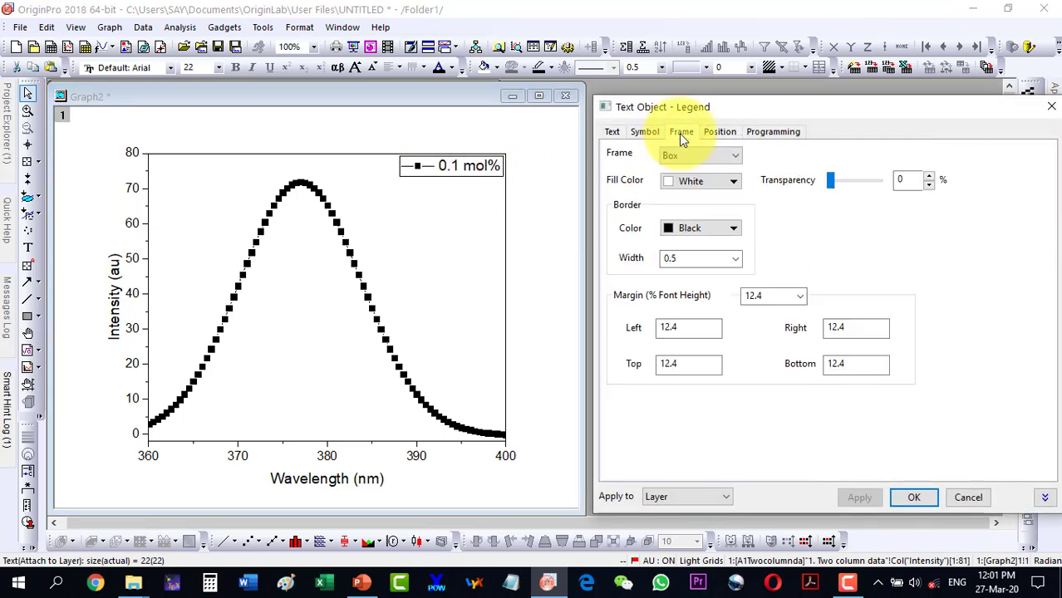
left_click(692, 158)
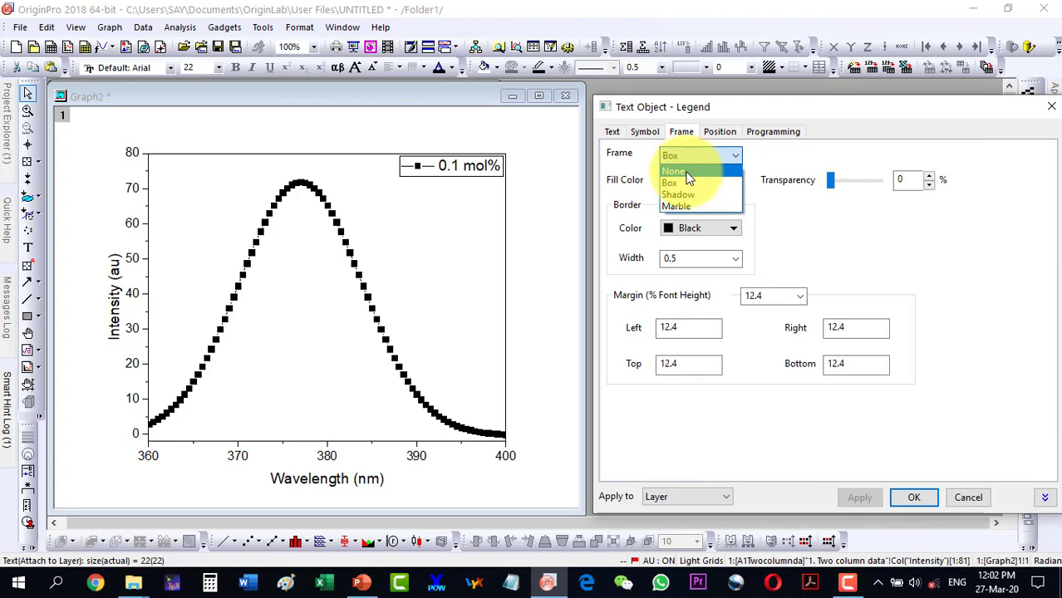
left_click(675, 171)
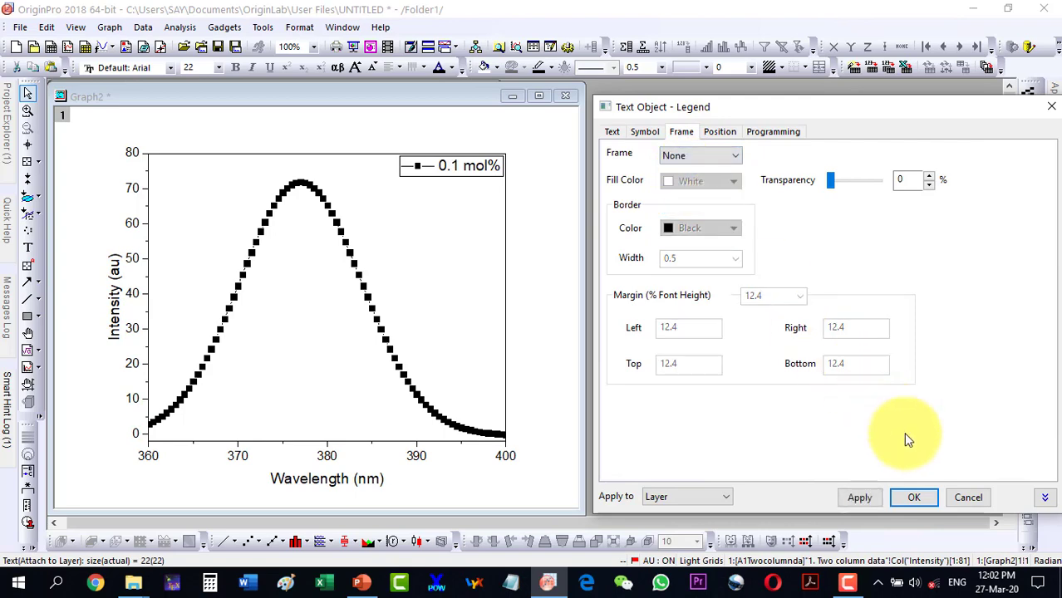
left_click(914, 498)
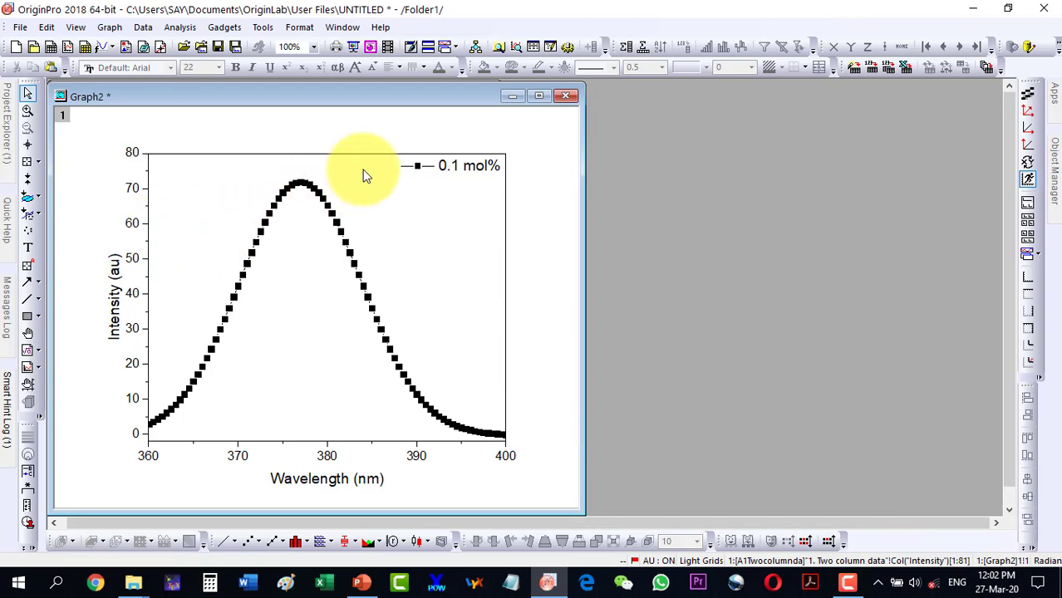
Step: Open Plot Details for the curve, try Scatter, then restore the Line + Symbol plot type
double_click(295, 192)
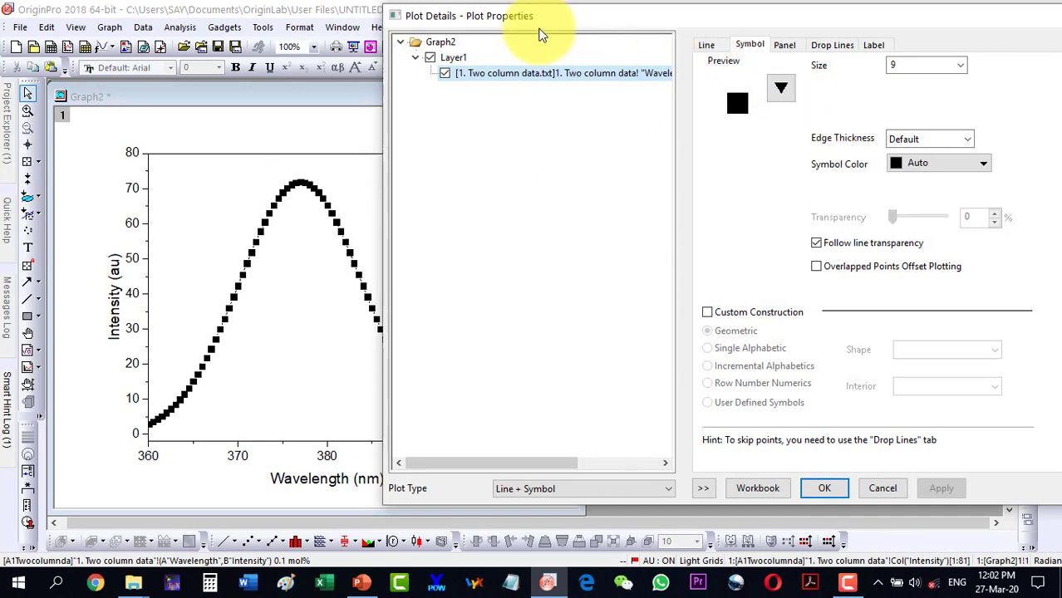
mouse_move(458, 22)
left_mouse_down()
mouse_move(509, 25)
mouse_move(467, 23)
left_mouse_up()
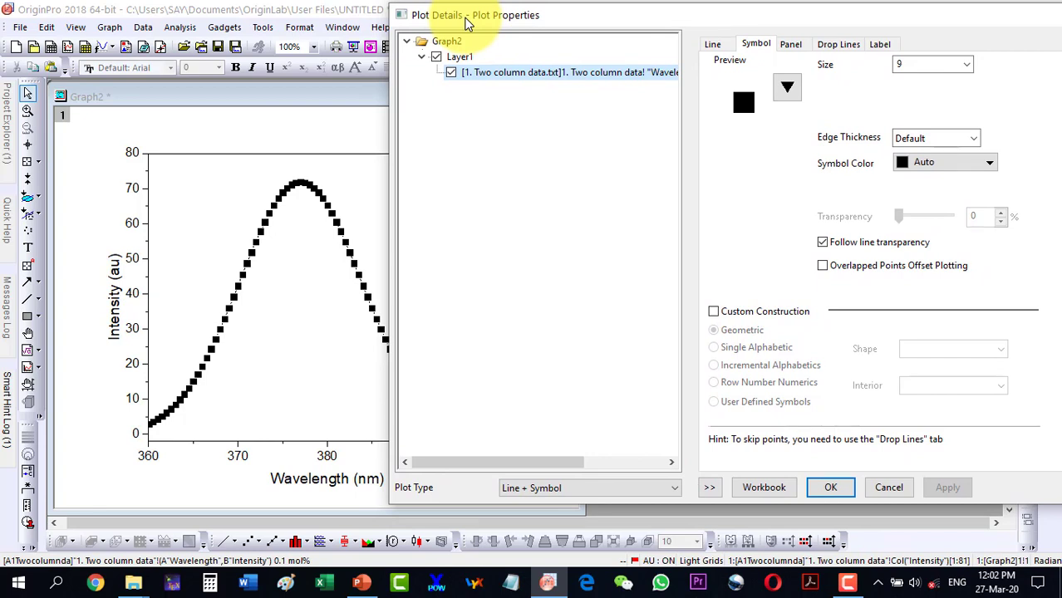
left_click_drag(468, 23, 499, 26)
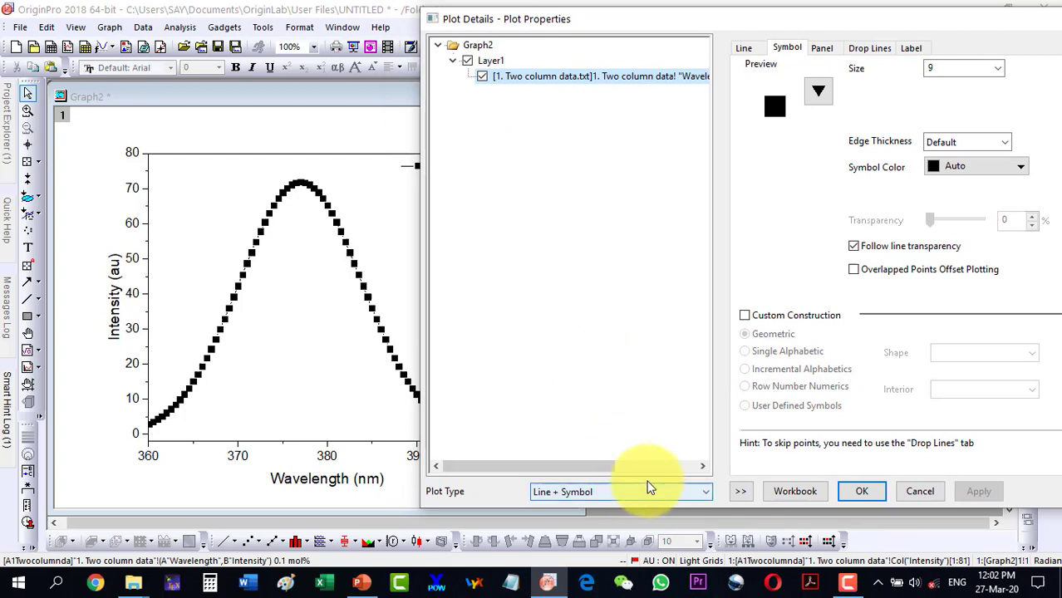
left_click(707, 493)
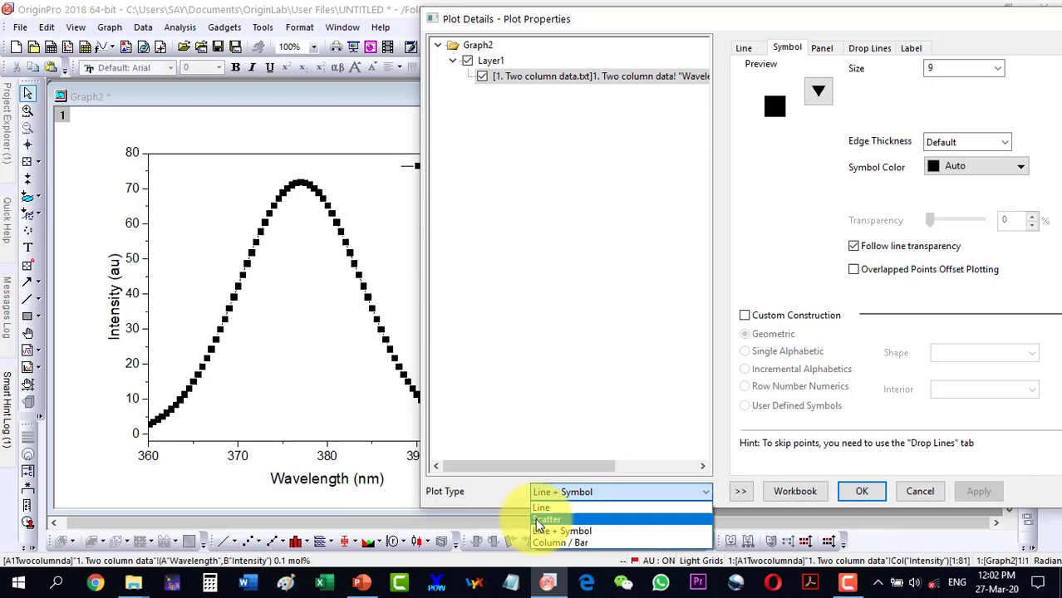
left_click(542, 520)
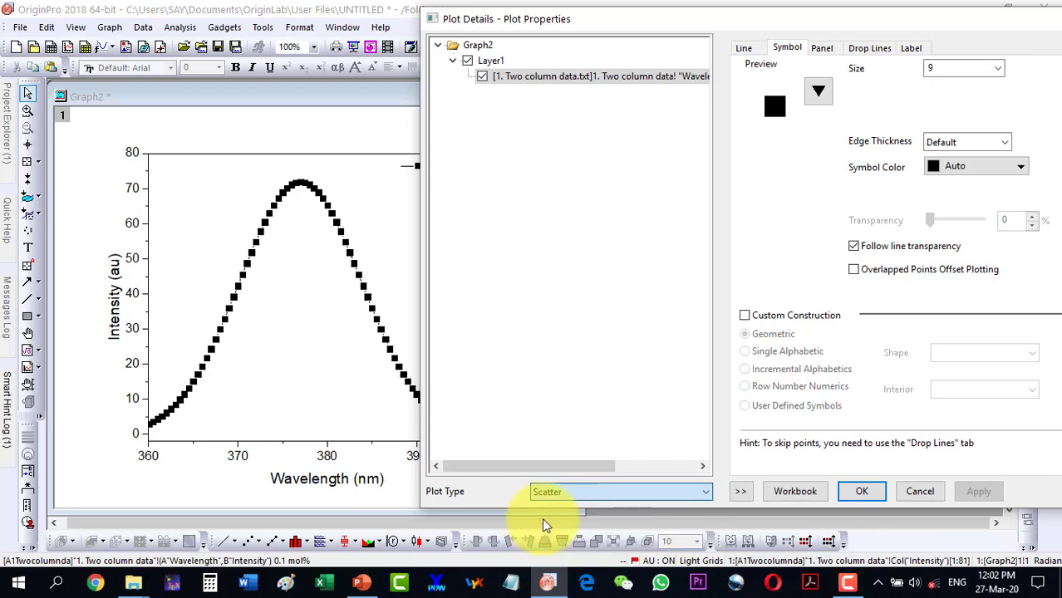
left_click(978, 493)
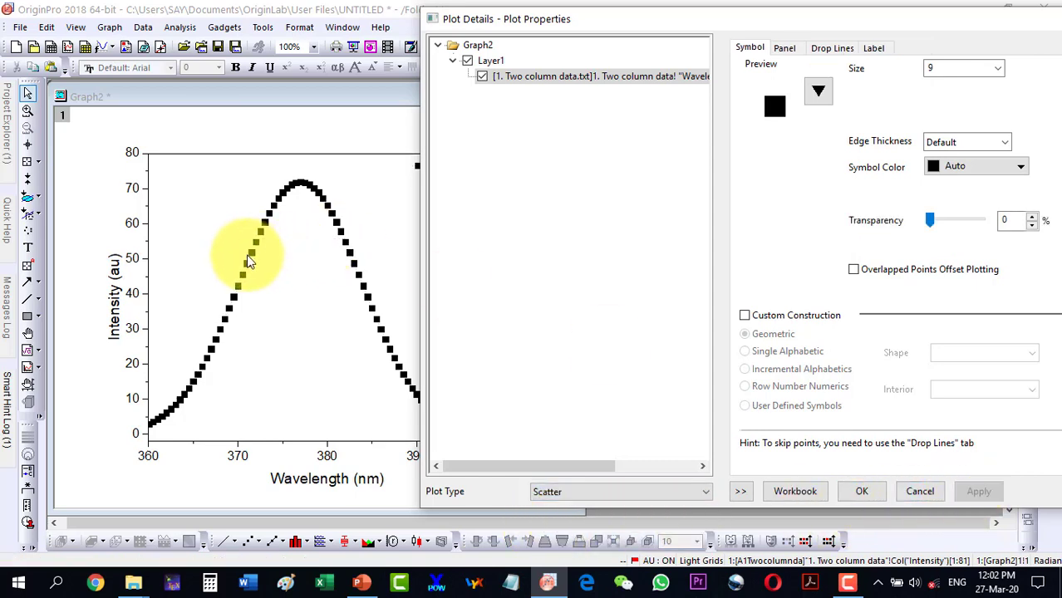
left_click(600, 490)
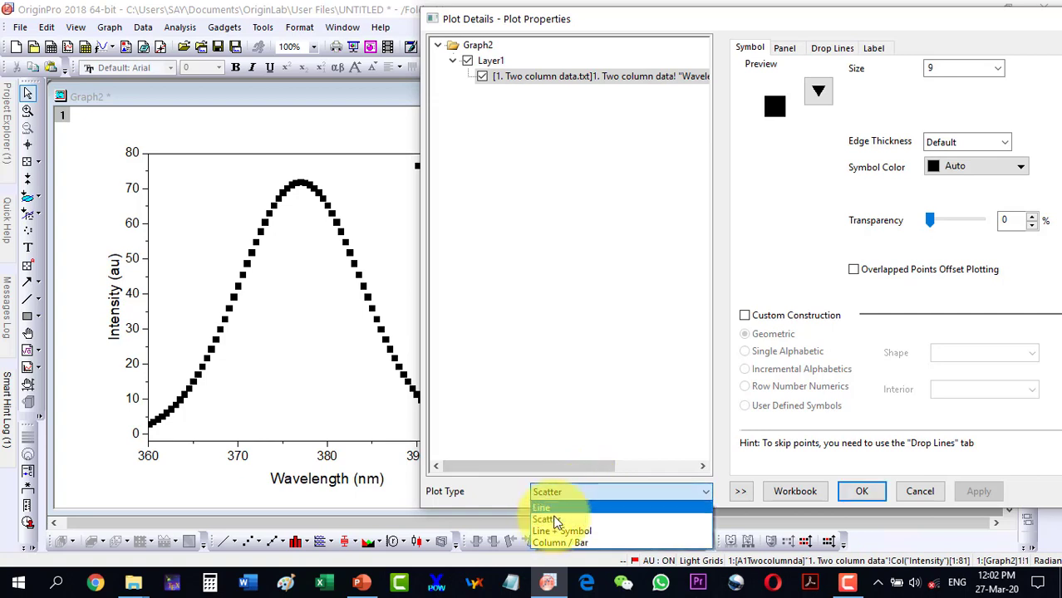
left_click(550, 532)
left_click(978, 491)
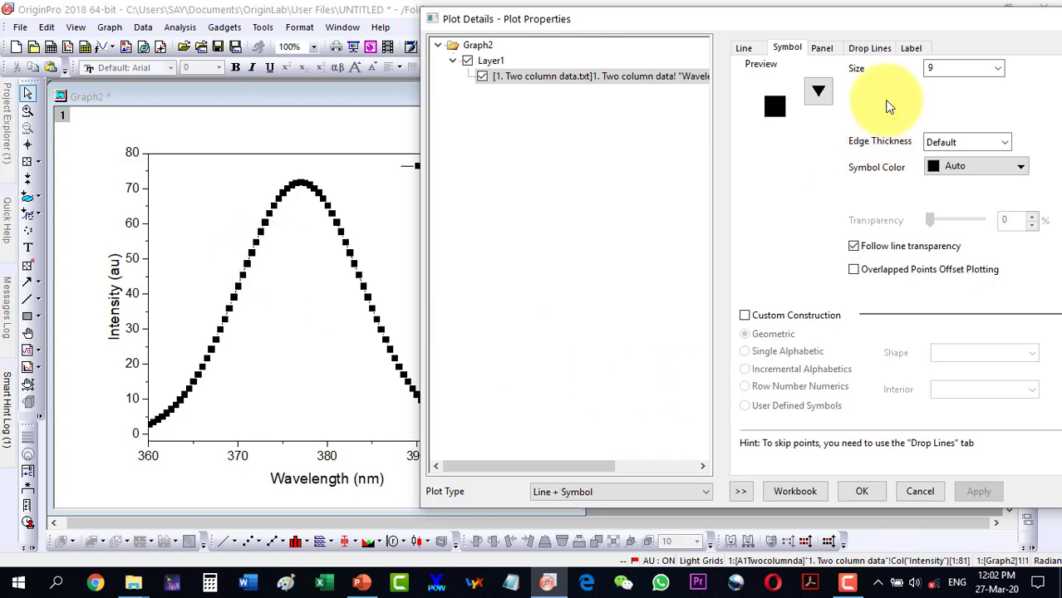
Step: Keep the connecting line straight and solid, set its width to 3, and apply
left_click(745, 50)
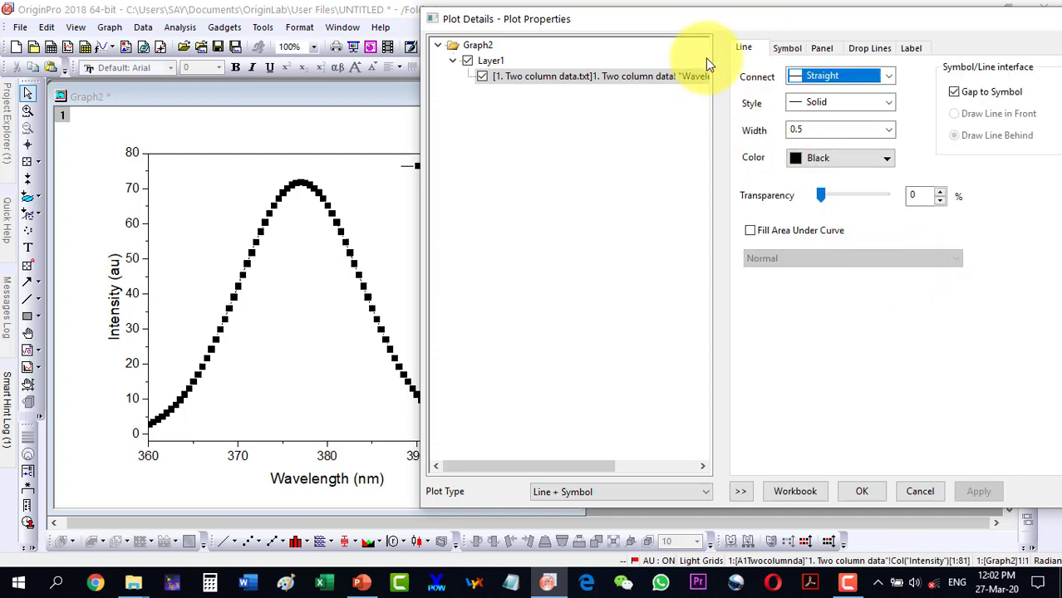
left_click(781, 49)
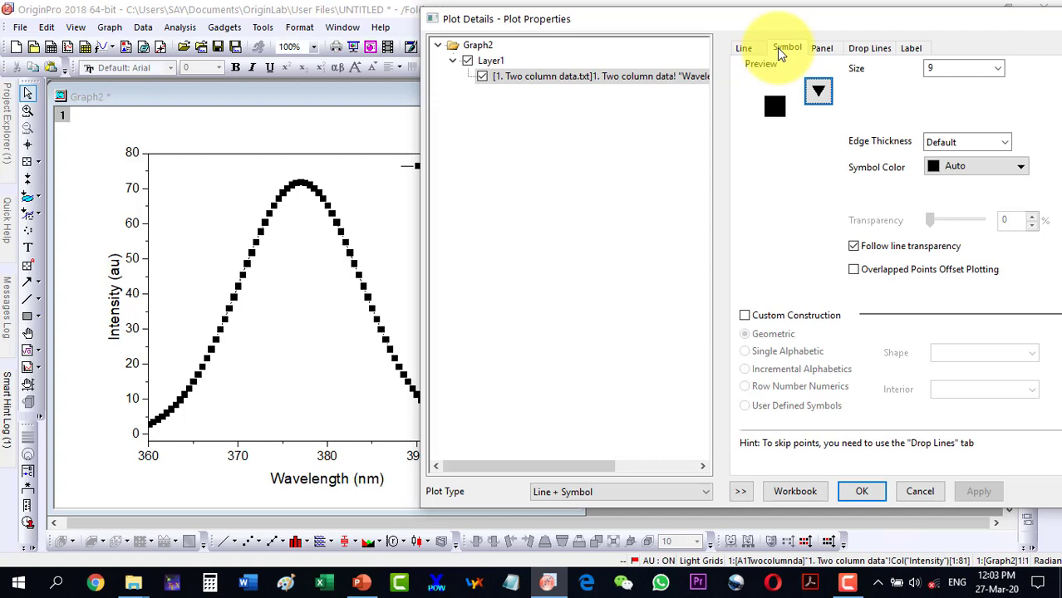
left_click(744, 48)
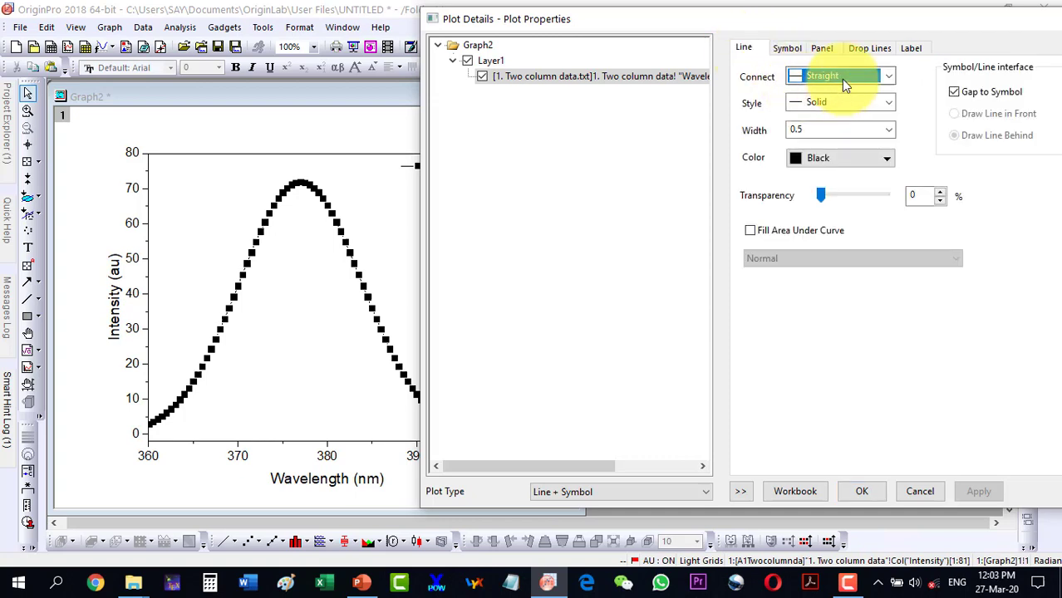
left_click(890, 77)
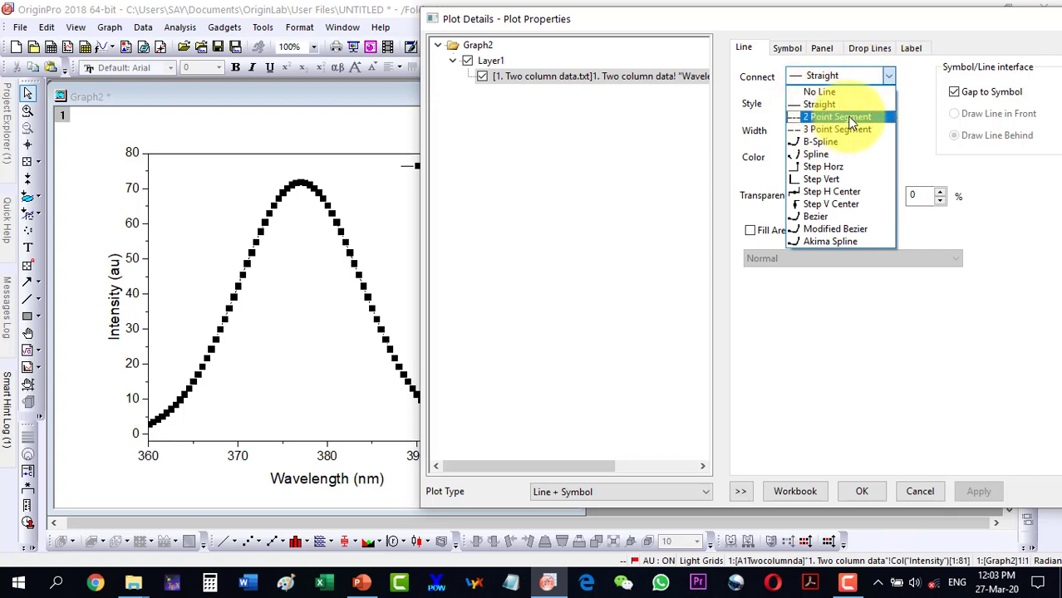
left_click(819, 73)
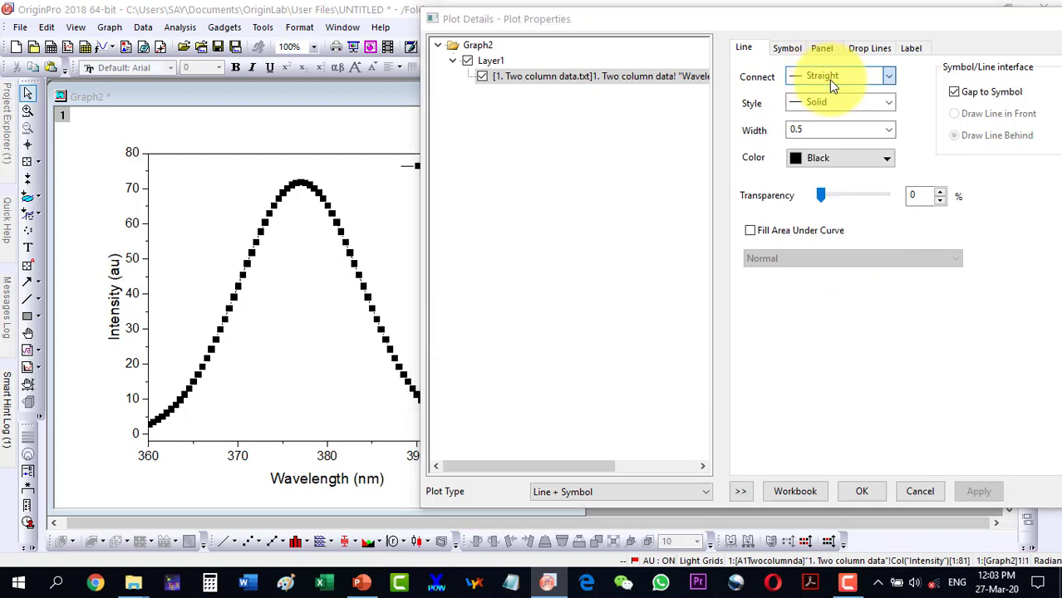
left_click(889, 104)
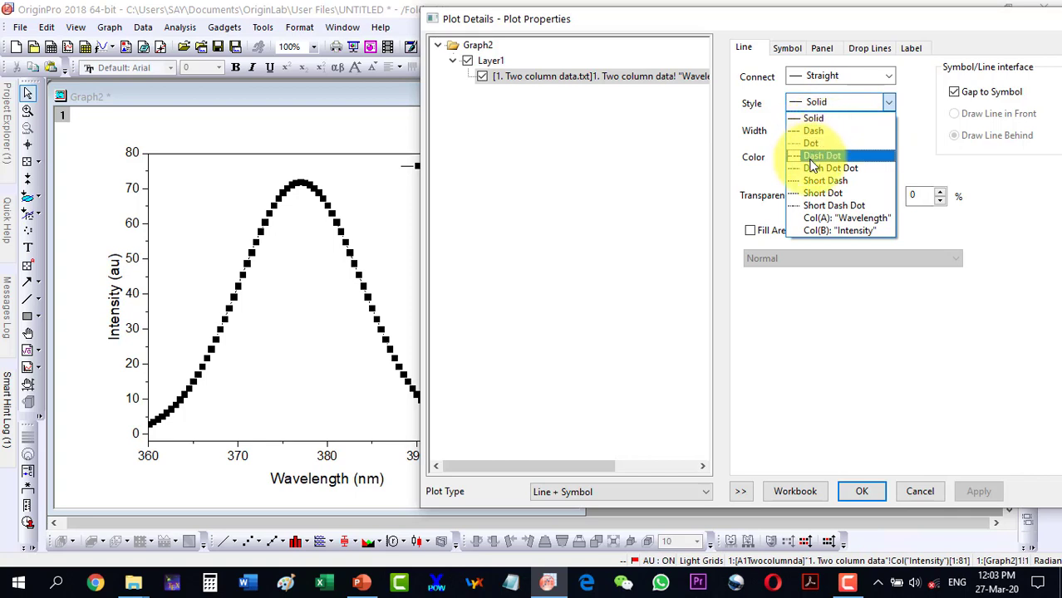
left_click(911, 118)
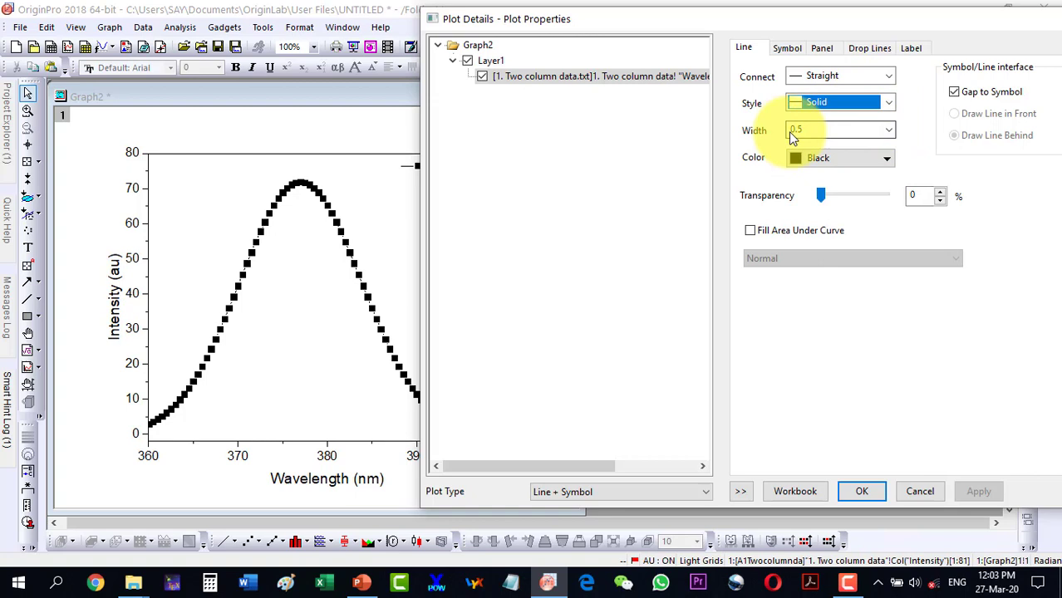
left_click(889, 131)
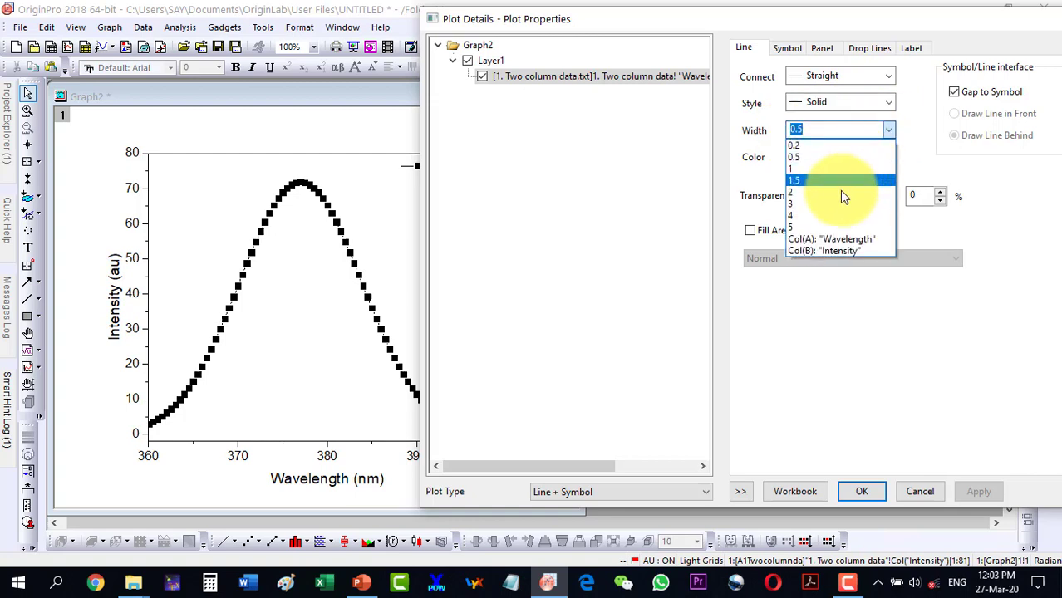
left_click(819, 206)
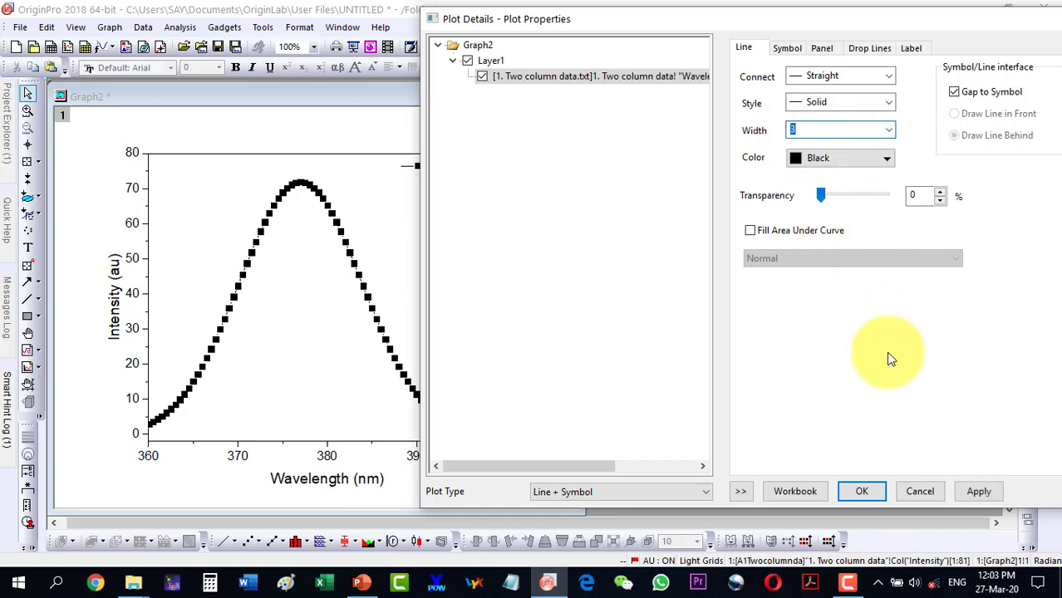
left_click(978, 492)
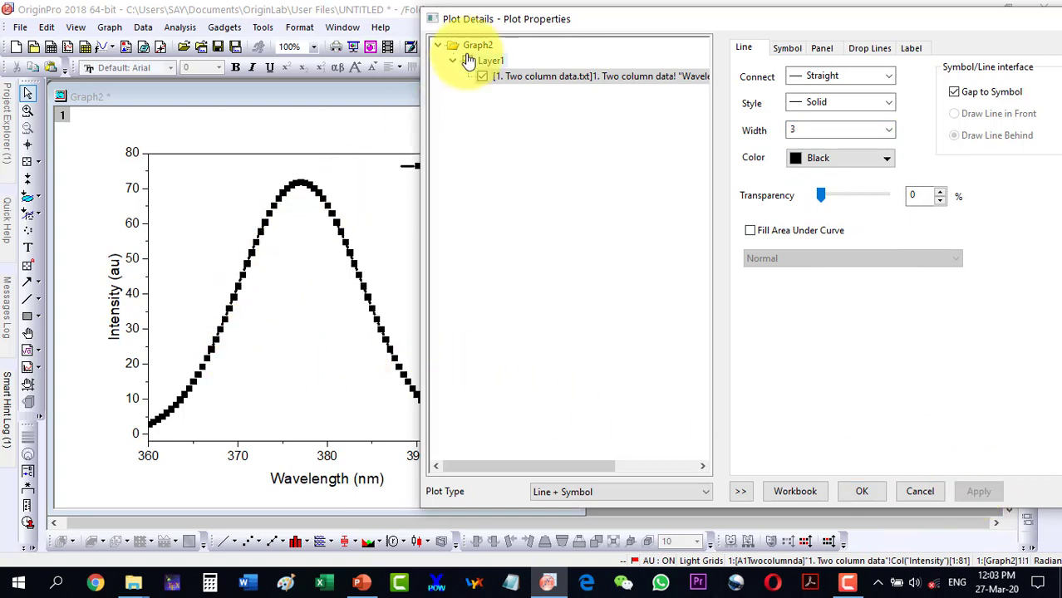
Step: Colour the connecting line red and apply it
left_click_drag(471, 24, 494, 19)
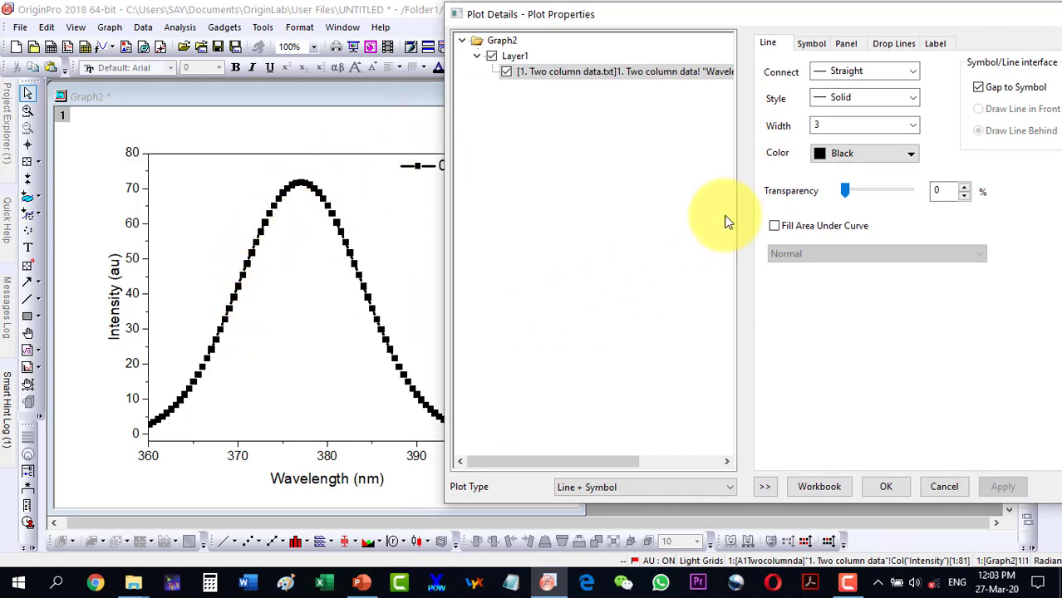
left_click(910, 156)
left_click(835, 196)
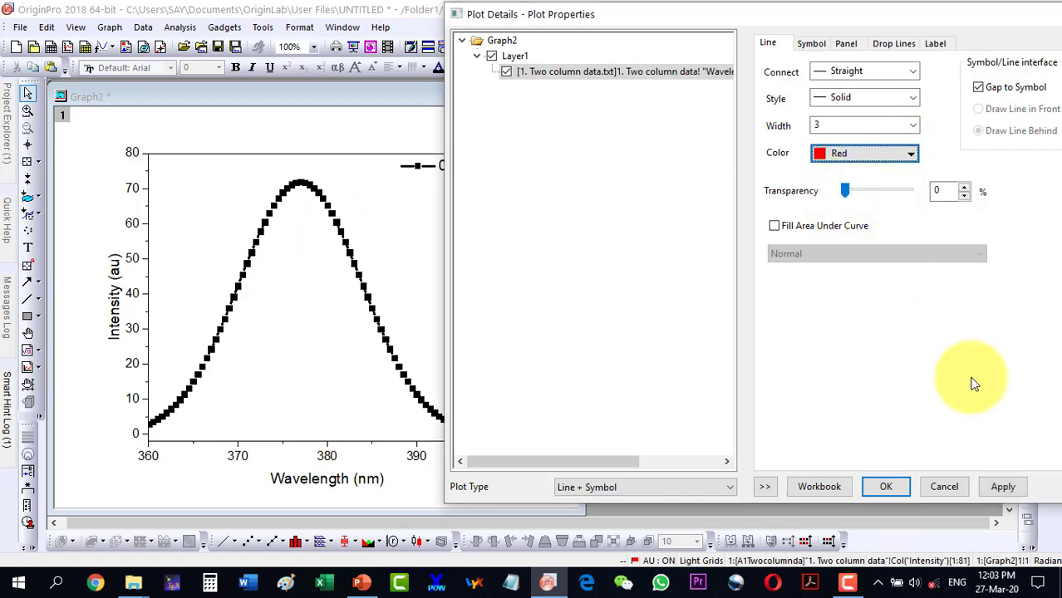
left_click(998, 488)
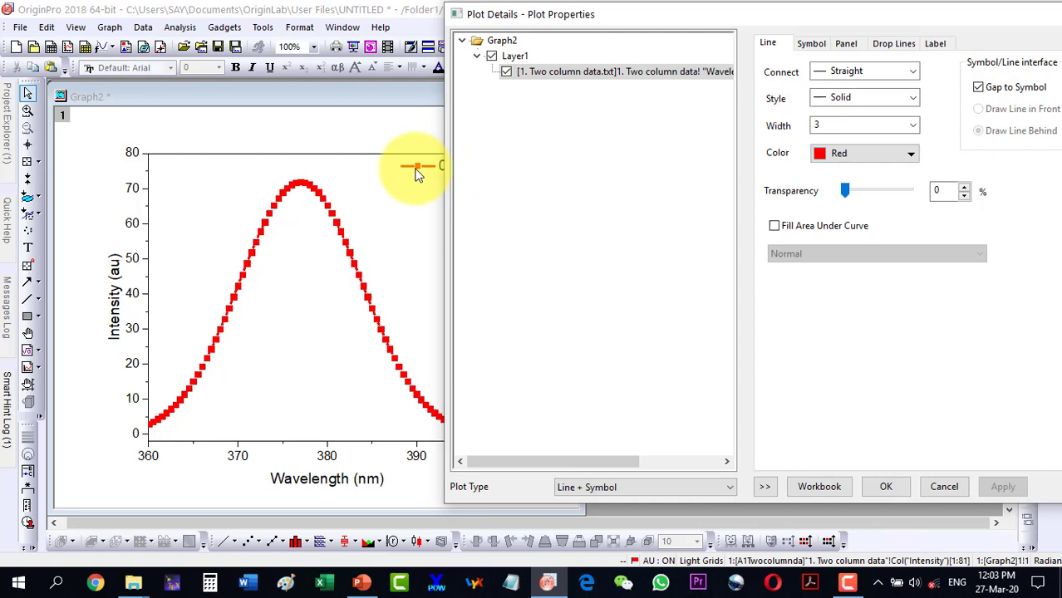
Step: Try filled triangle symbols on the curve and apply them
left_click(812, 45)
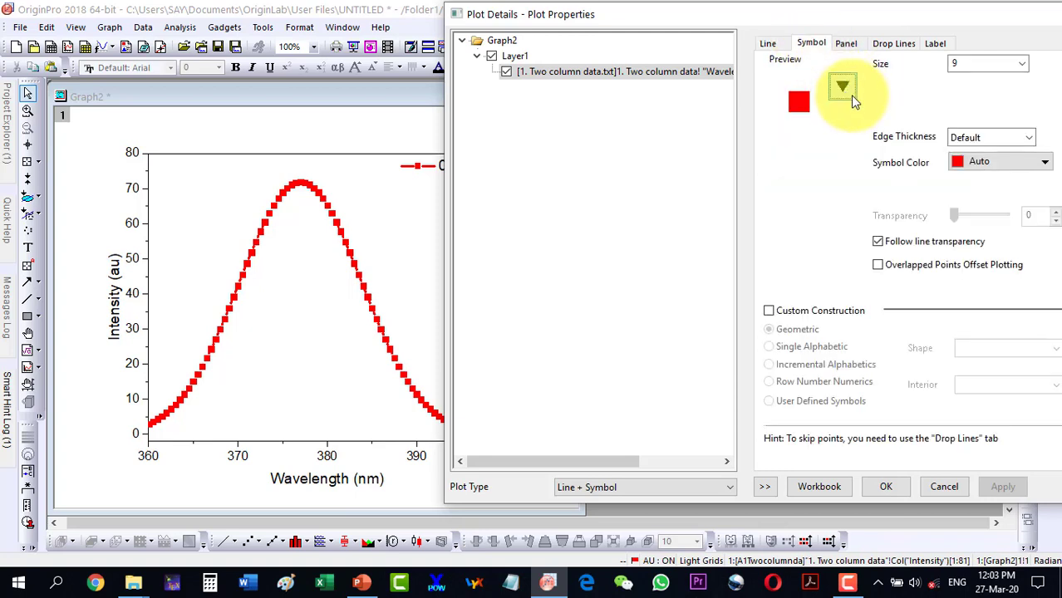
left_click_drag(829, 25, 804, 26)
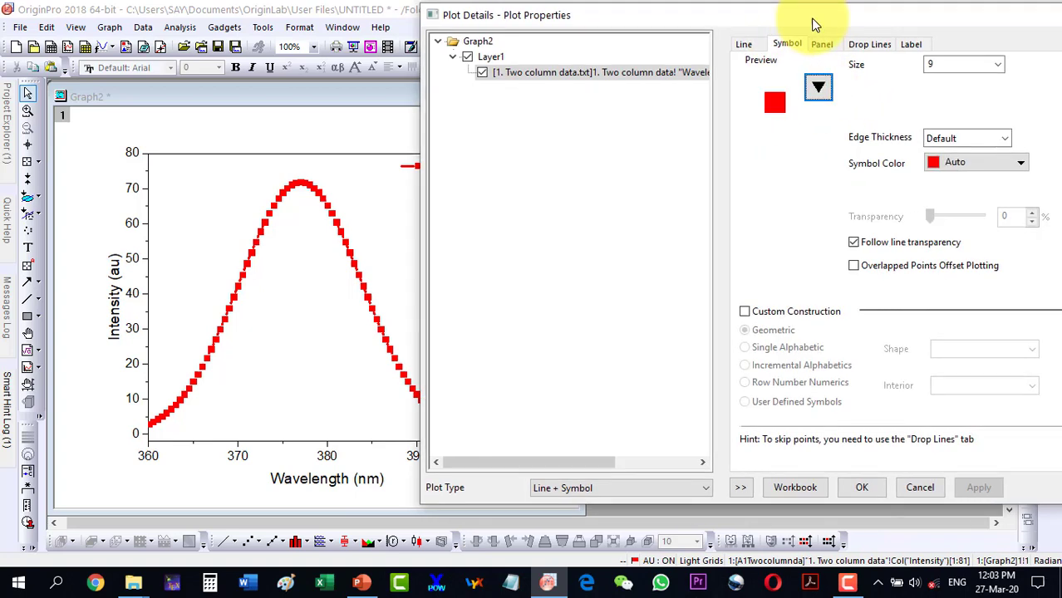
left_click(816, 93)
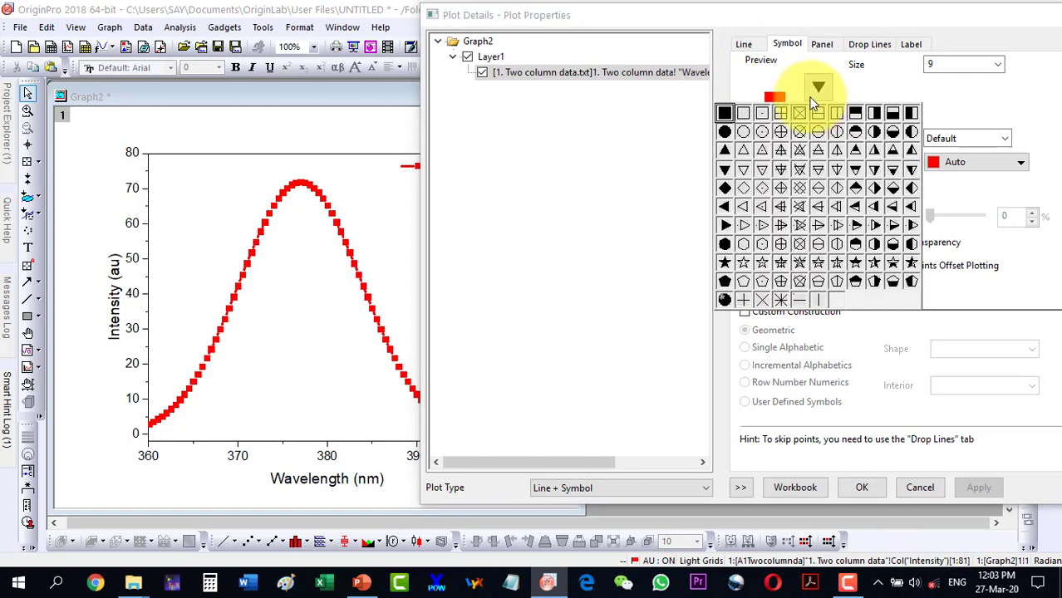
left_click(724, 150)
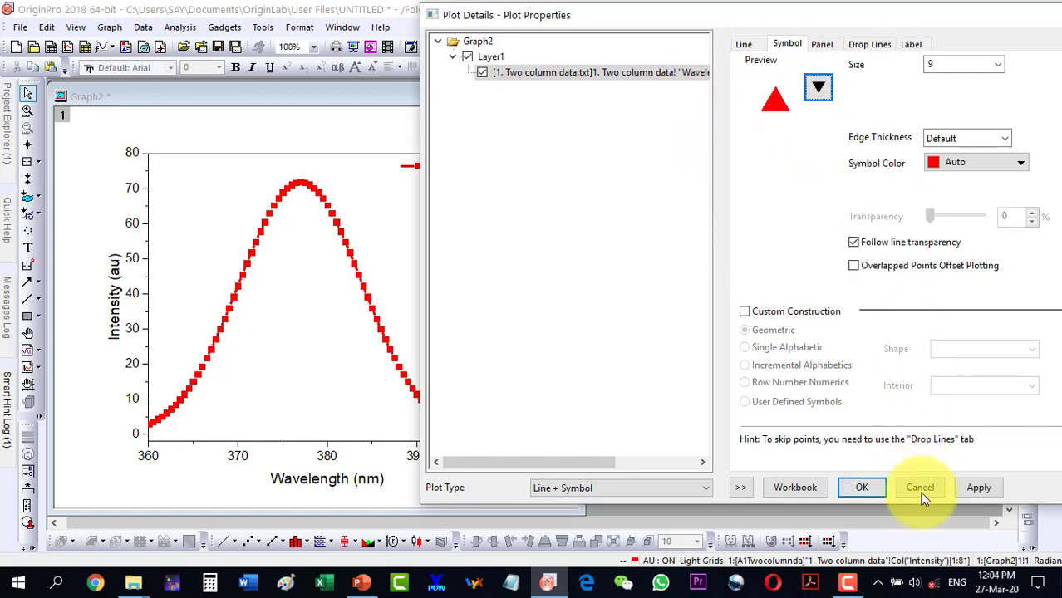
left_click(977, 488)
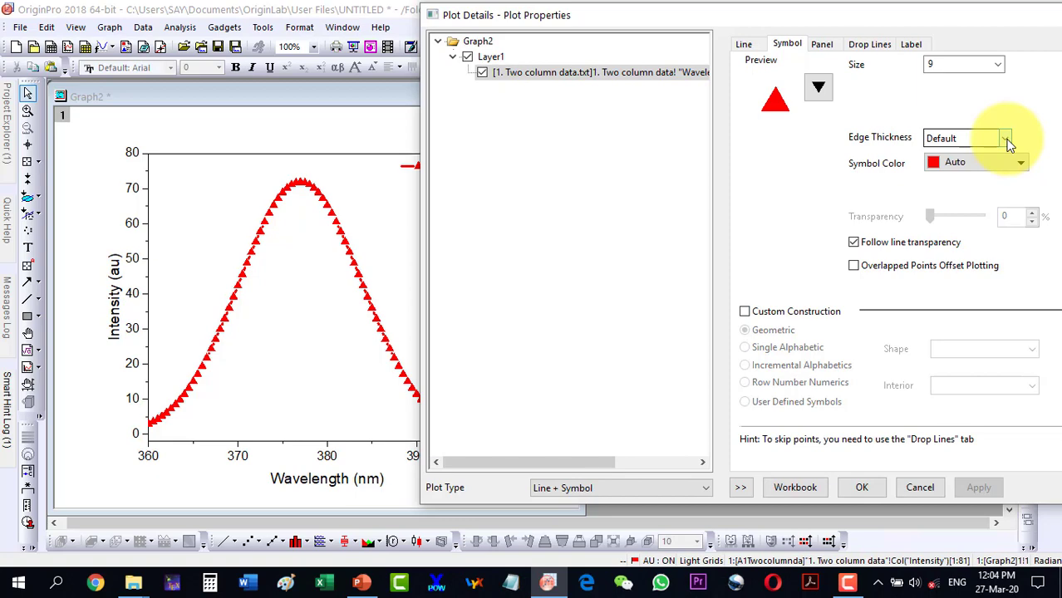
Step: Change the symbols to hollow circles with black edges and apply
left_click(819, 86)
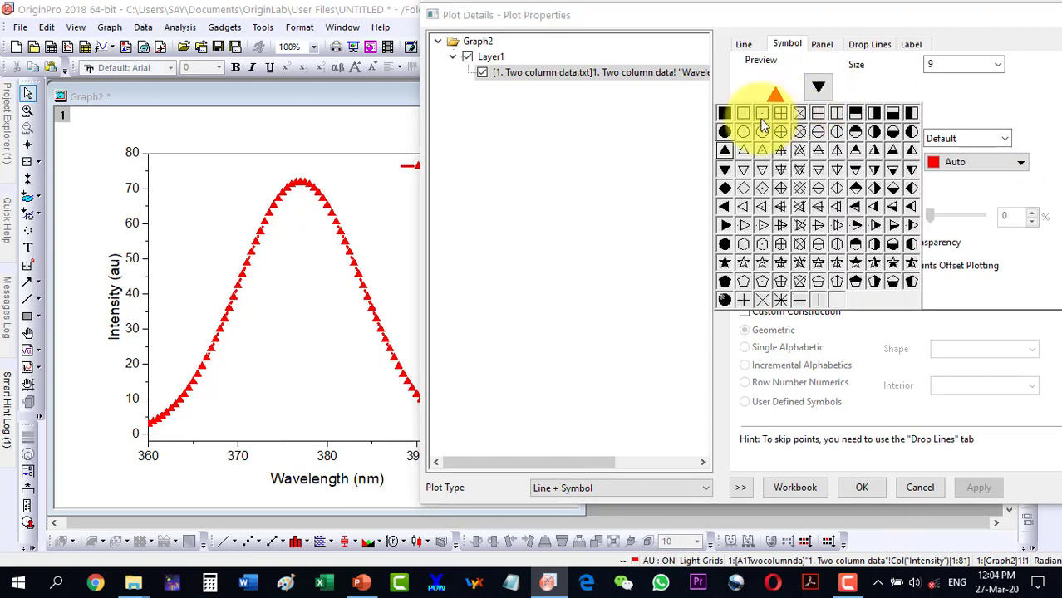
left_click(743, 133)
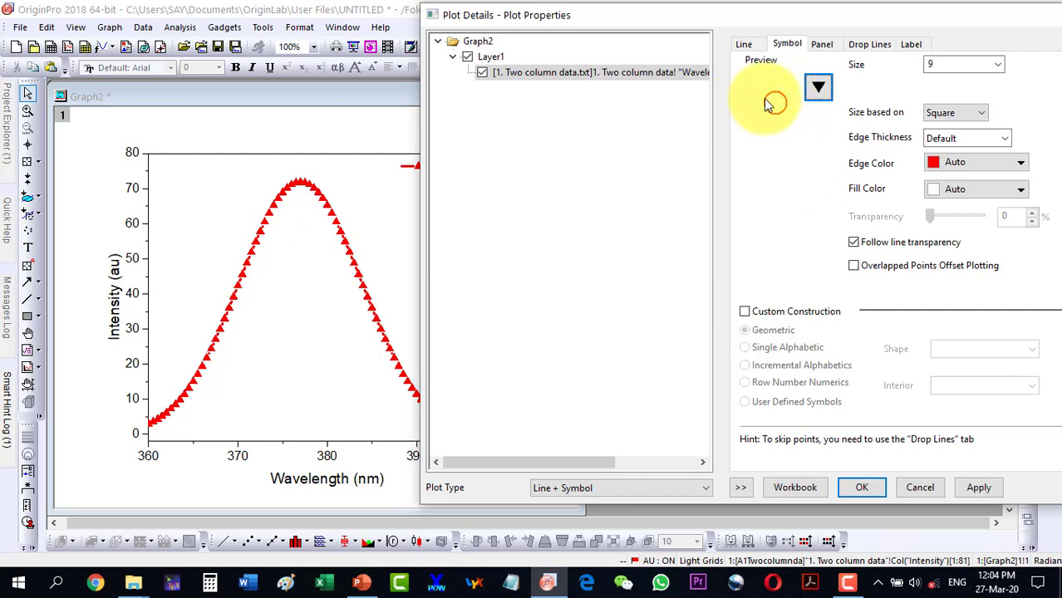
left_click(949, 159)
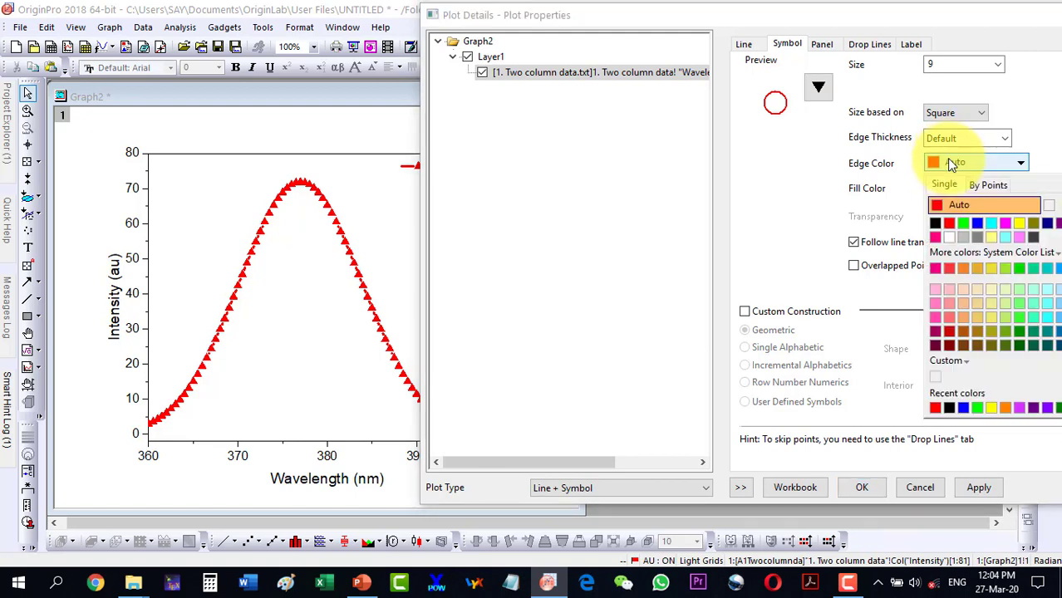
left_click(935, 232)
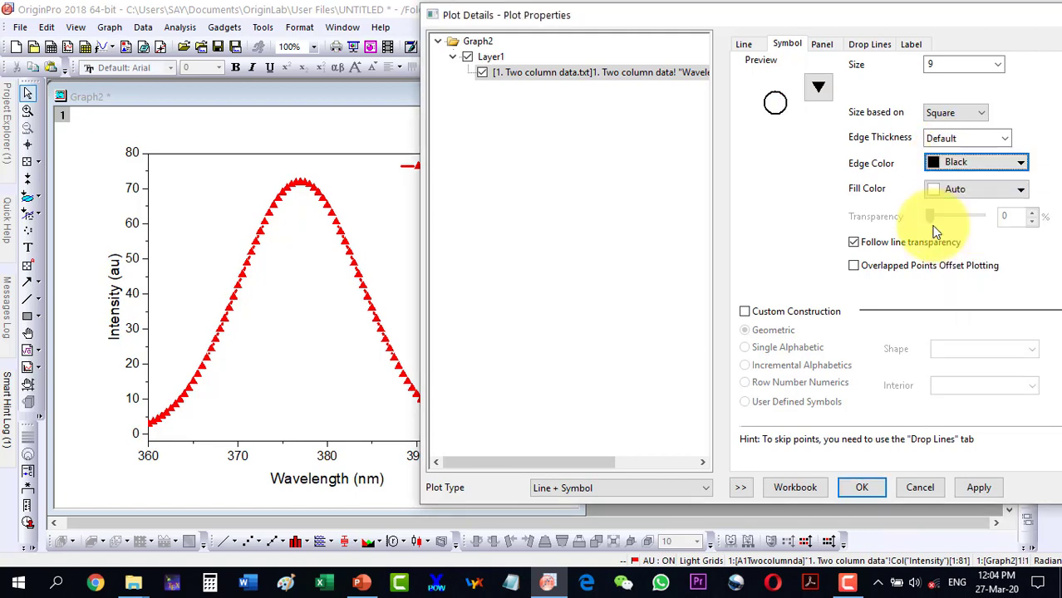
left_click(986, 490)
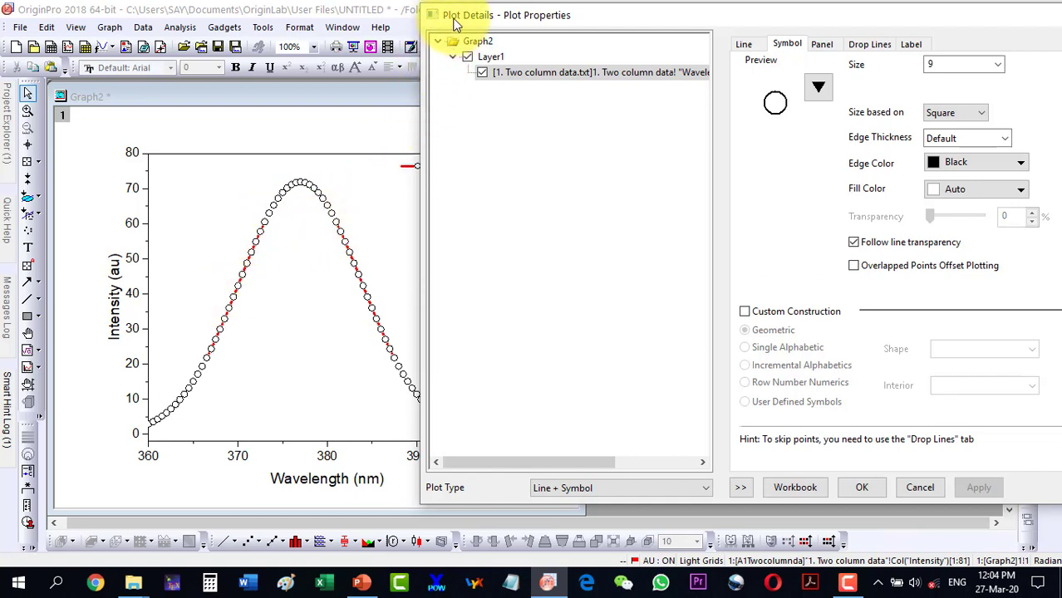
left_click_drag(455, 23, 472, 24)
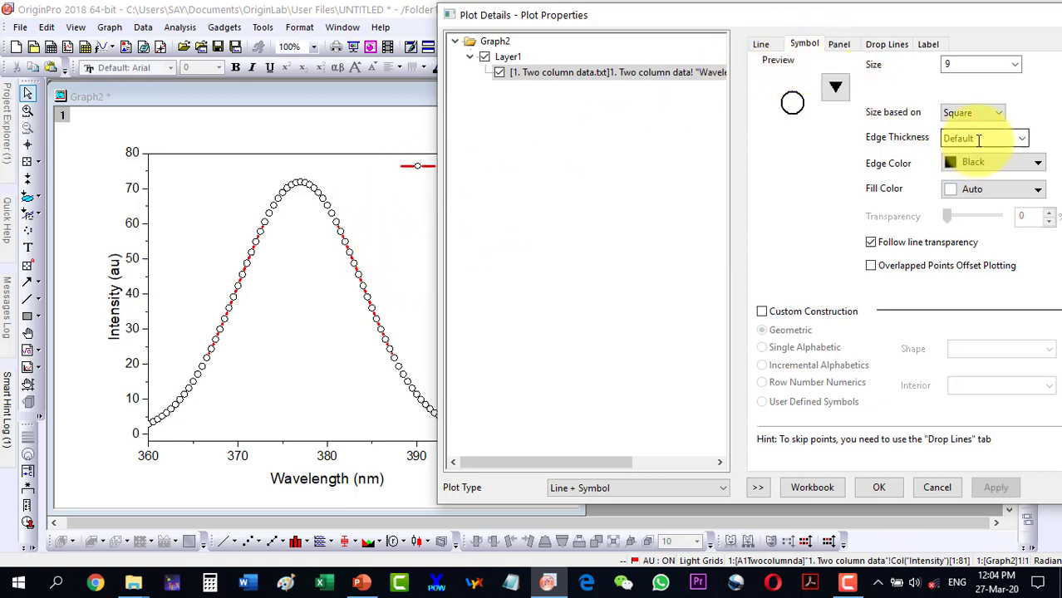
Step: Give the circles edge thickness 30 and a red fill, applying each change
left_click(1027, 141)
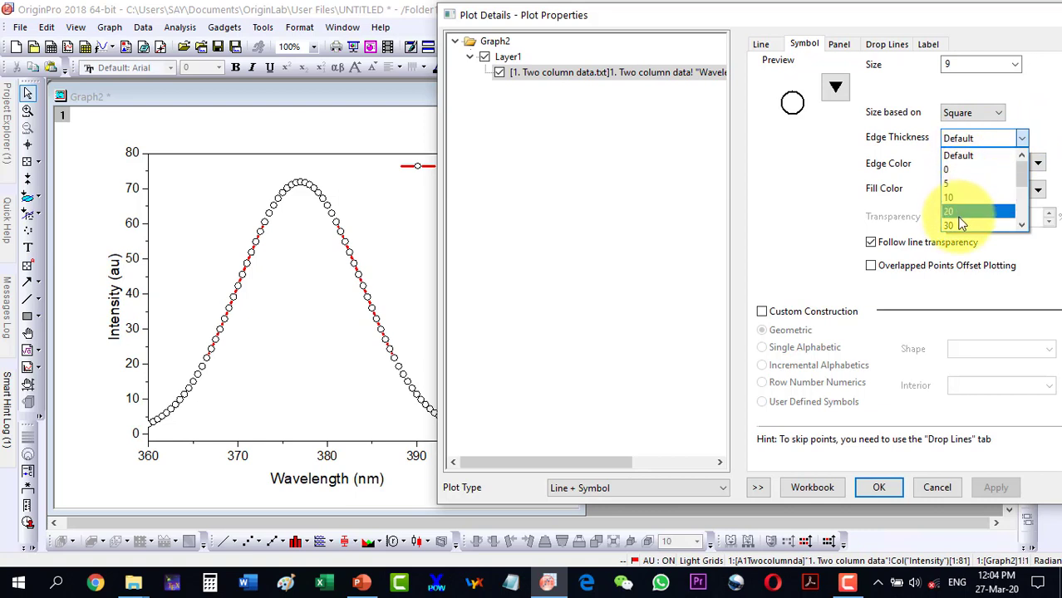
scroll(962, 222, "down", 2)
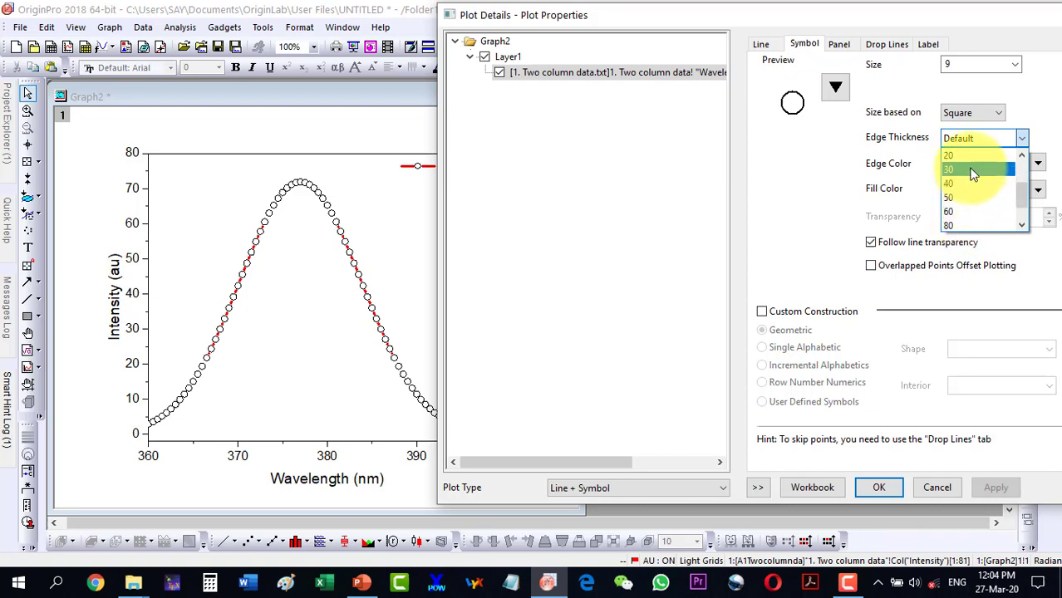
left_click(974, 172)
left_click(991, 489)
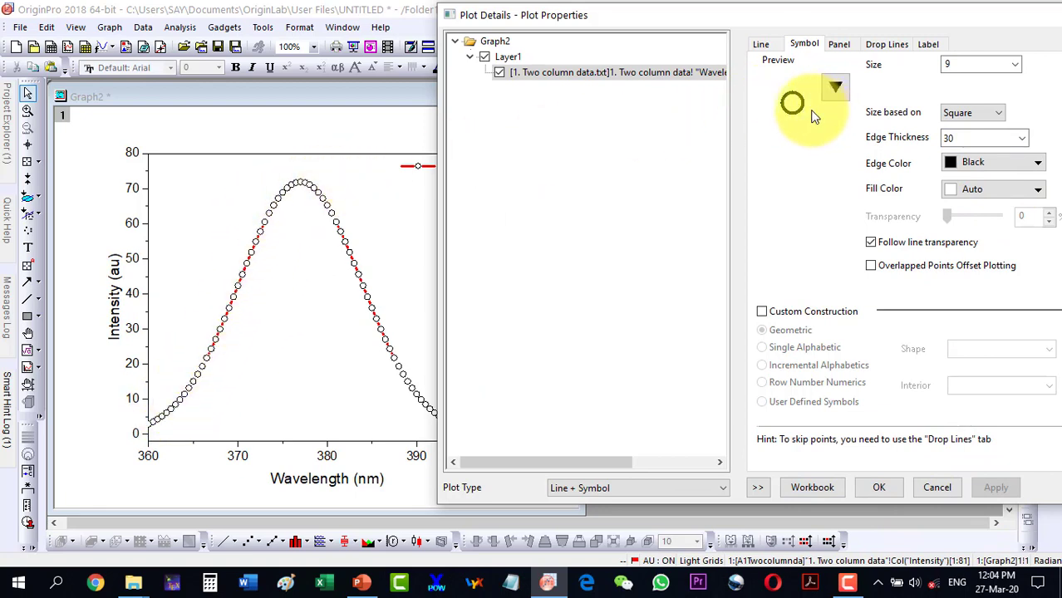
left_click(980, 197)
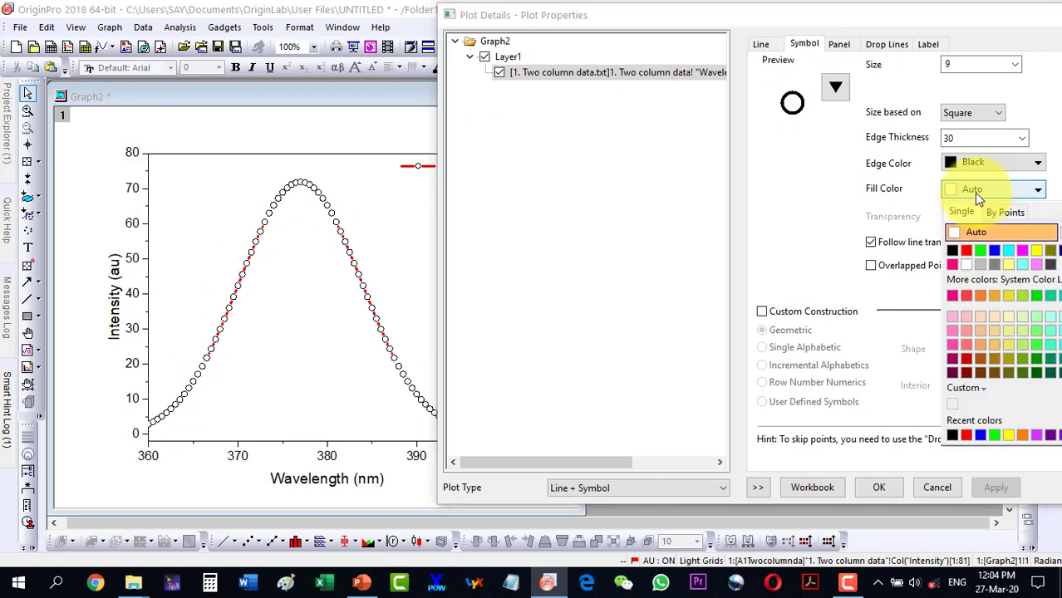
left_click(966, 251)
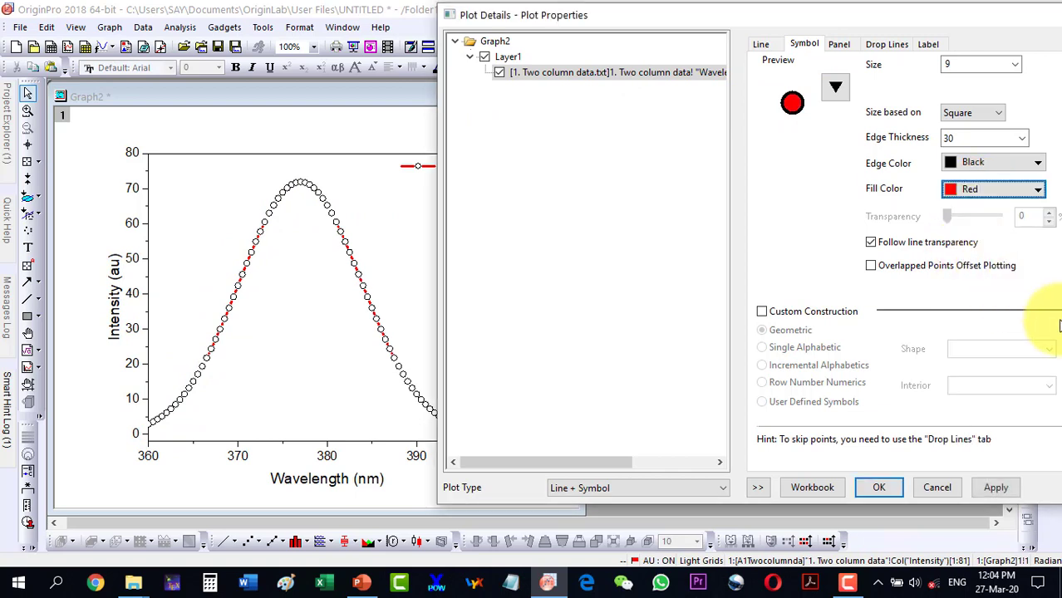
left_click(996, 489)
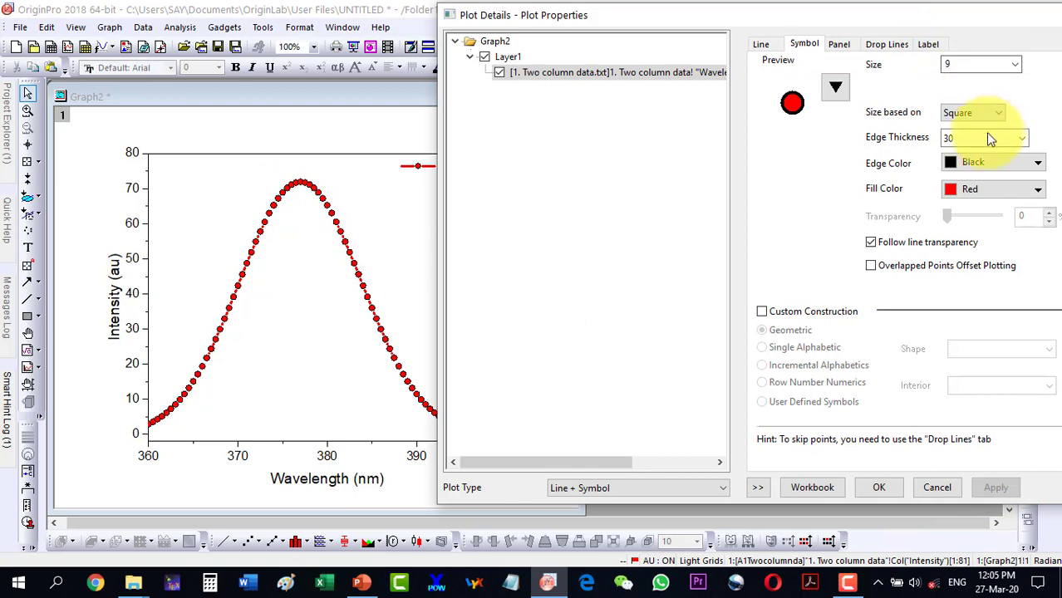
Step: Raise the symbol edge thickness to 50 and apply it
left_click(1021, 139)
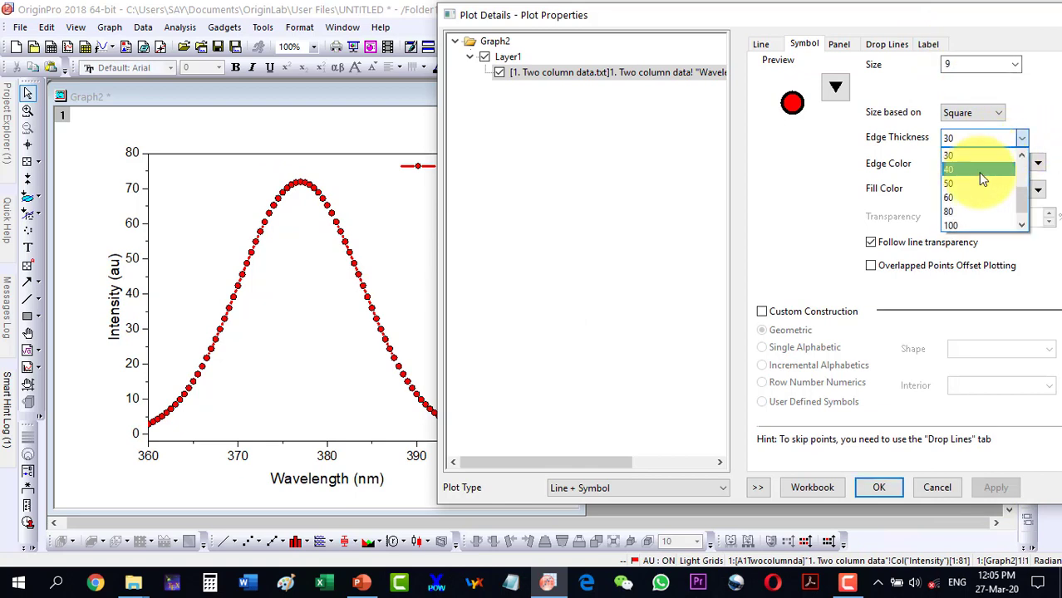
left_click(963, 178)
left_click(991, 489)
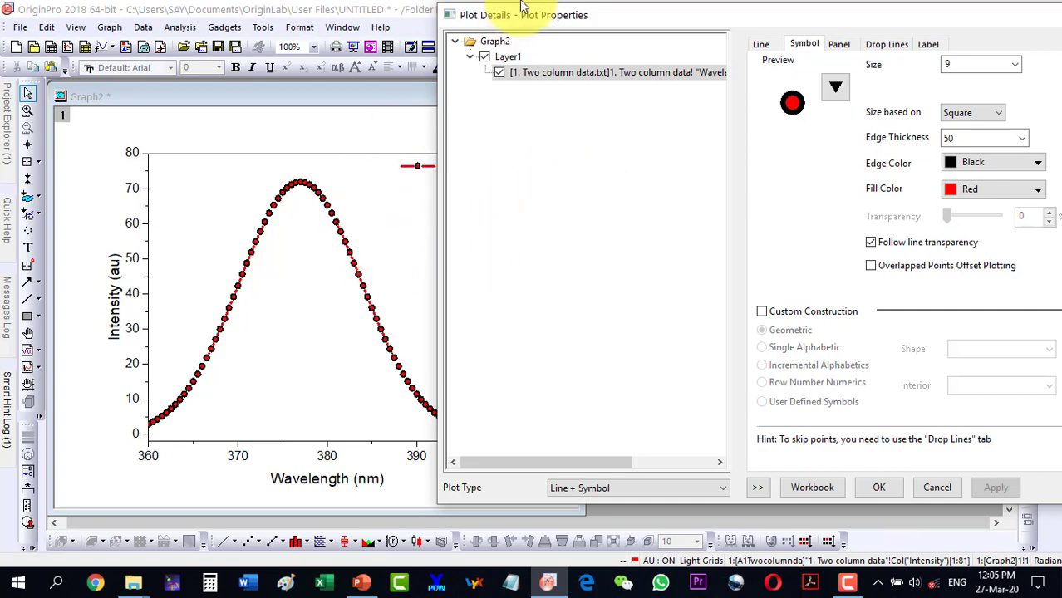
mouse_move(487, 15)
left_mouse_down()
mouse_move(596, 18)
mouse_move(310, 31)
left_mouse_up()
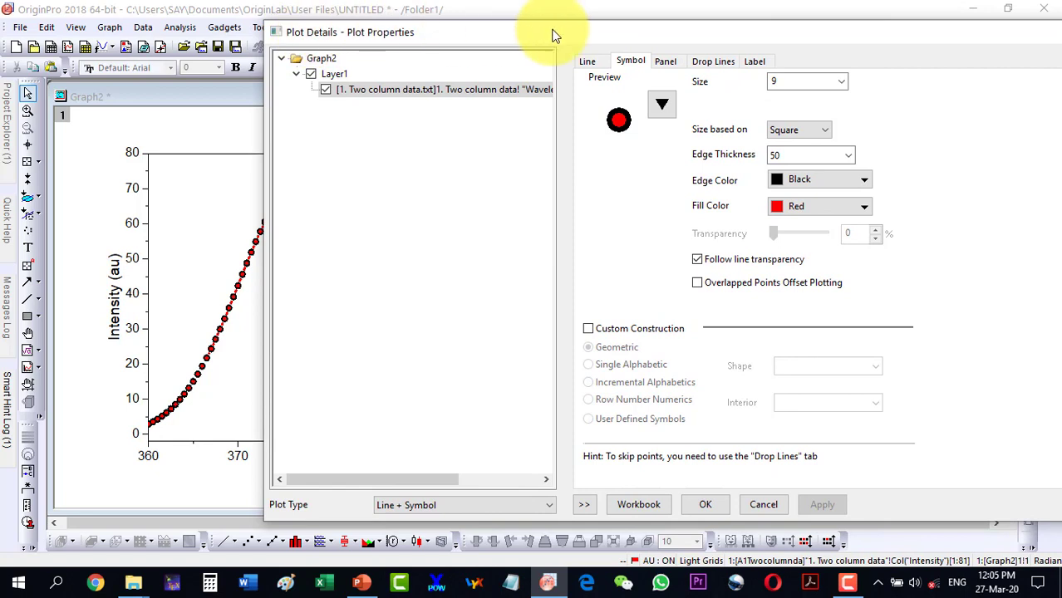
Step: Enable Skip Points with a value of 2 on the Drop Lines tab and apply it
left_click(712, 64)
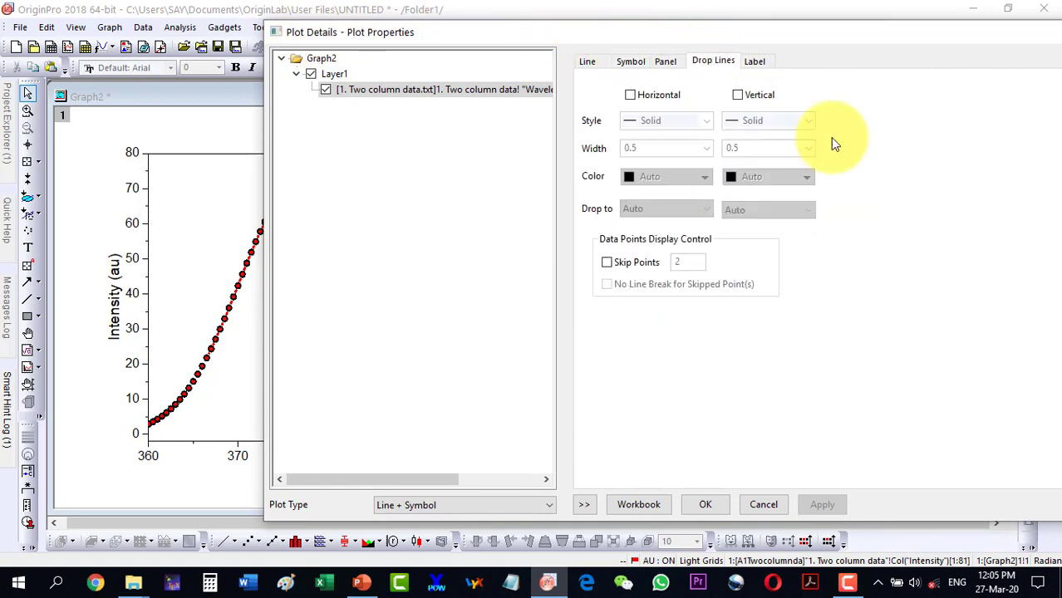
left_click(607, 263)
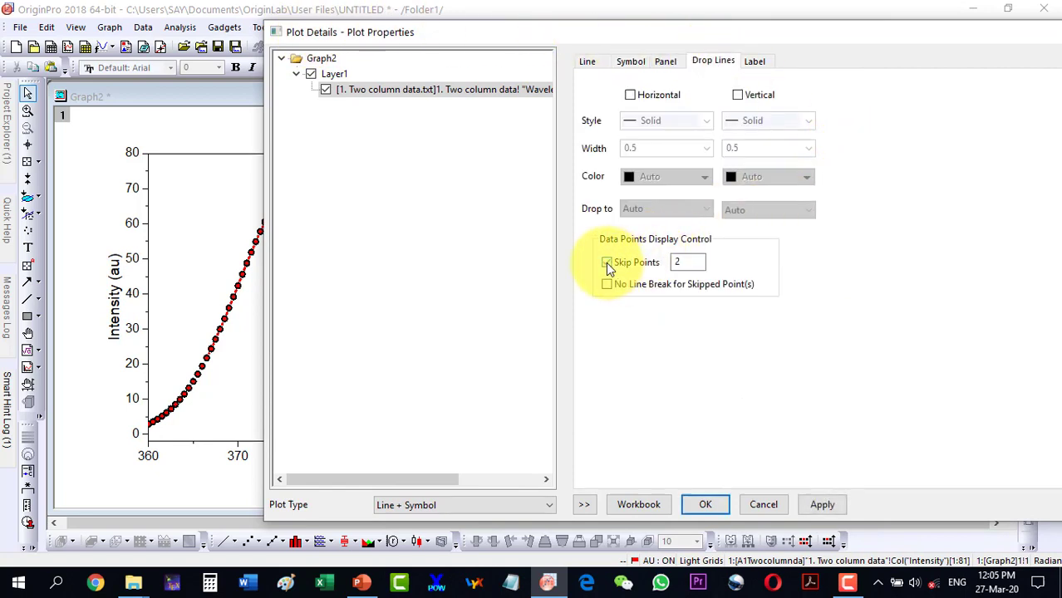
left_click(826, 504)
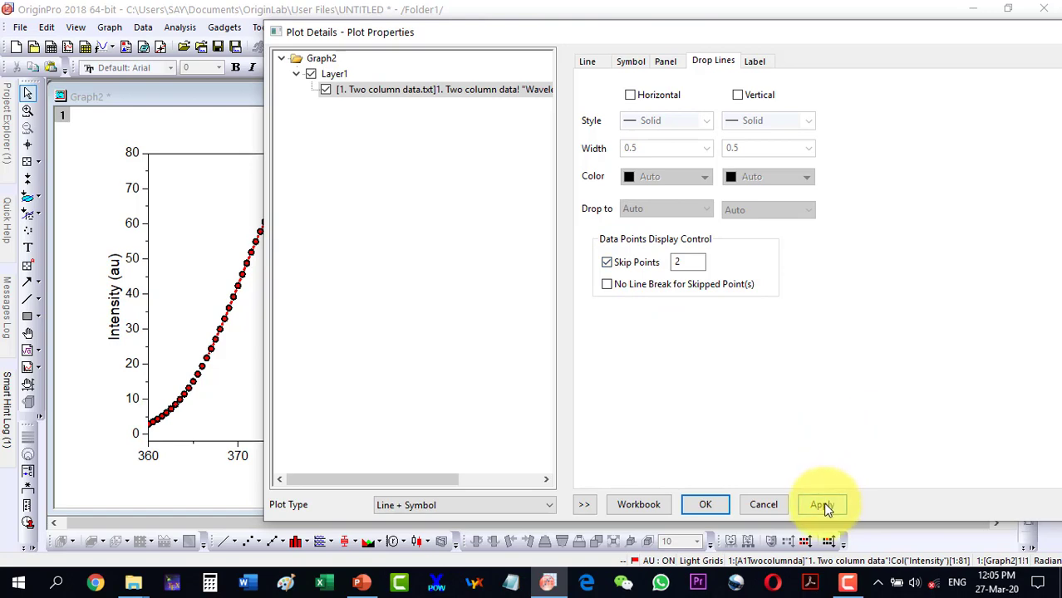
left_click_drag(414, 35, 580, 30)
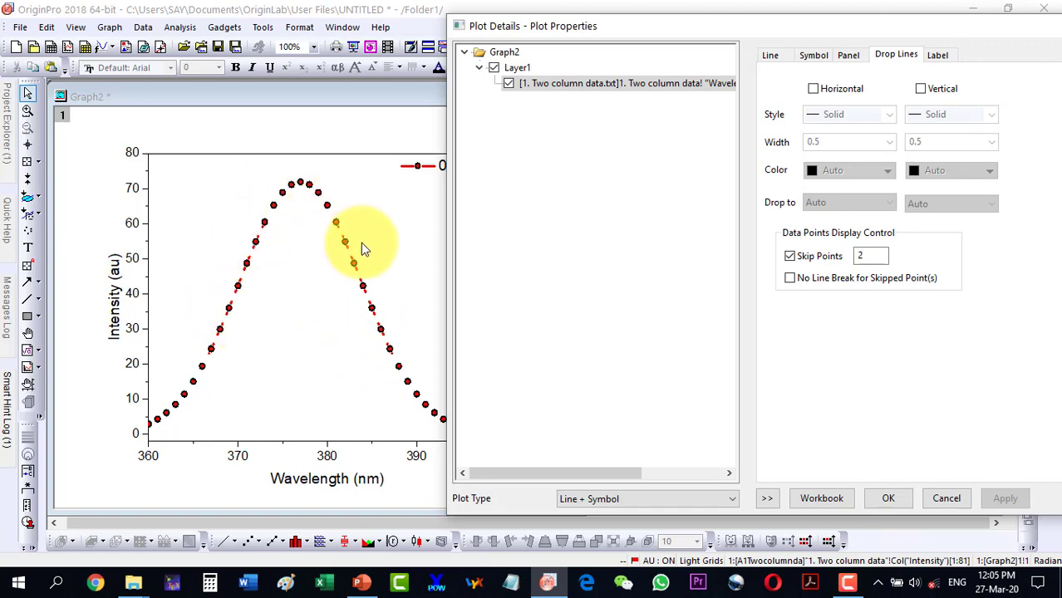
left_click_drag(739, 26, 531, 30)
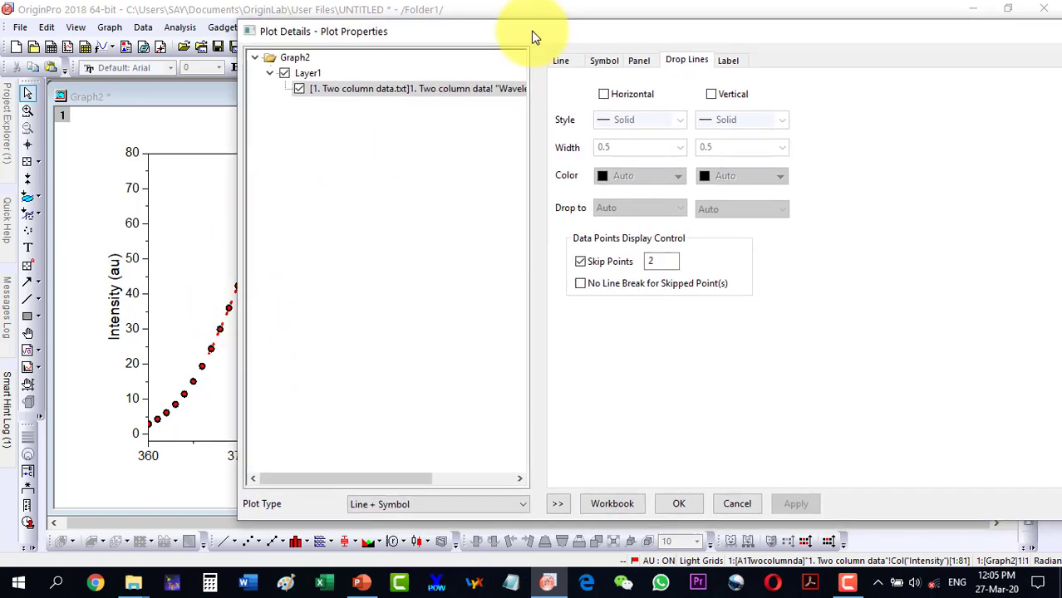
Step: Apply the Plot Details styling and move Graph2 right, beside the Wavelength/Intensity worksheet
left_click(680, 504)
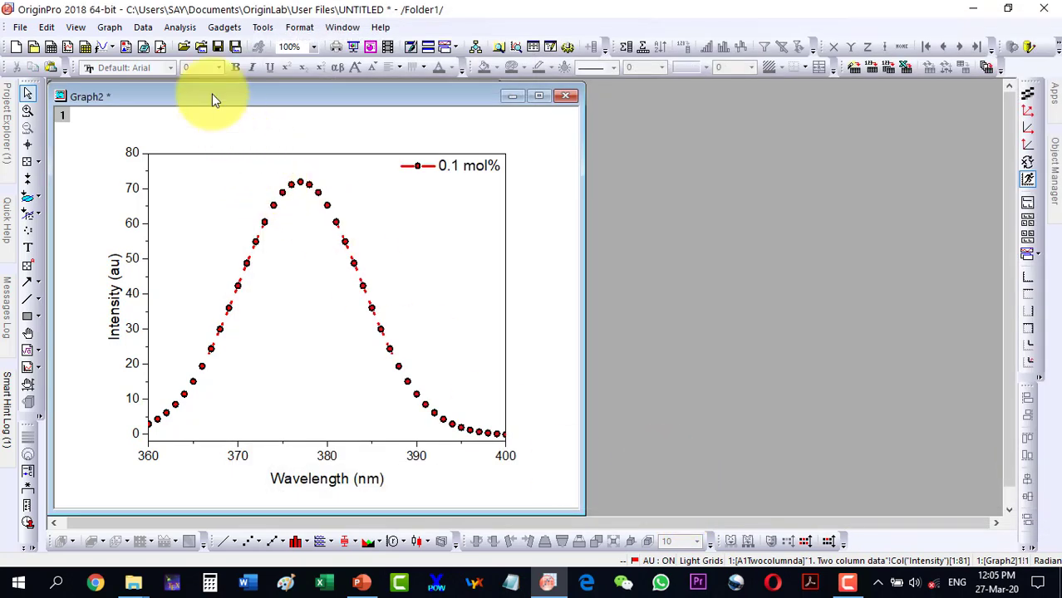
left_click_drag(212, 100, 629, 99)
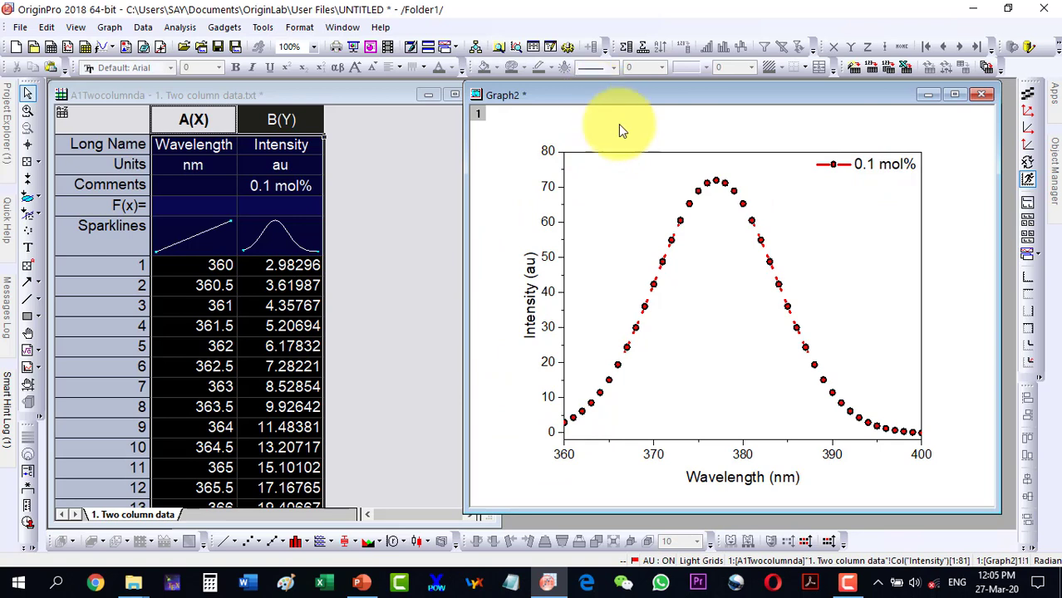
left_click(560, 292)
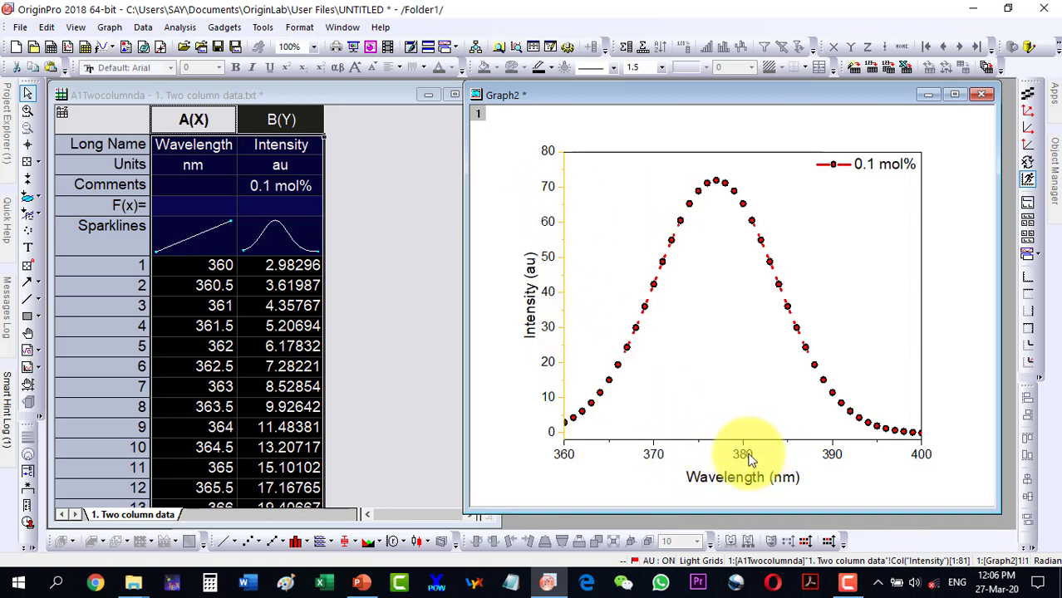
left_click(750, 484)
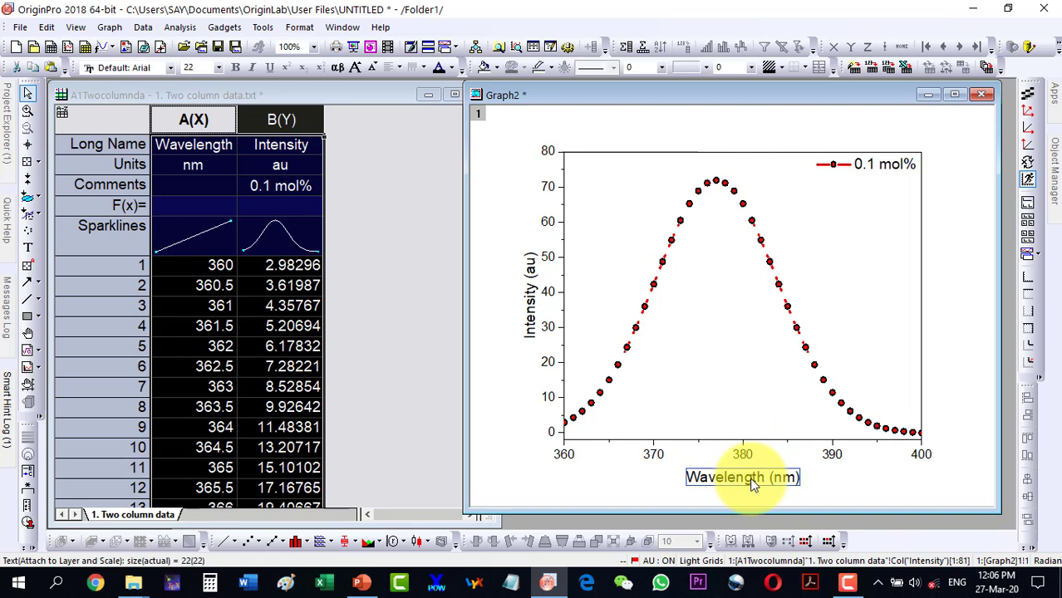
left_click(532, 306)
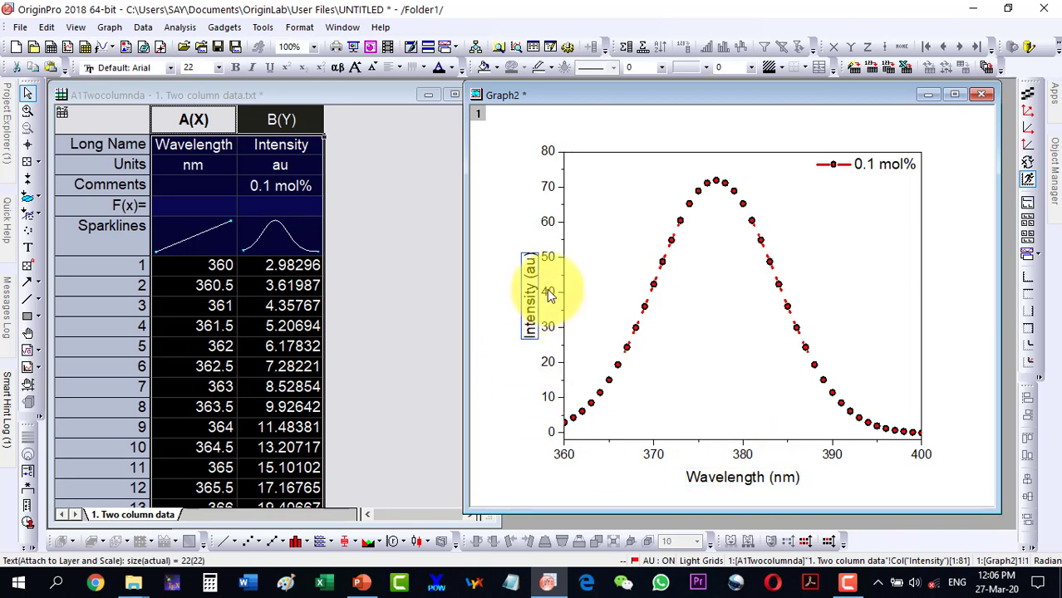
left_click(742, 455)
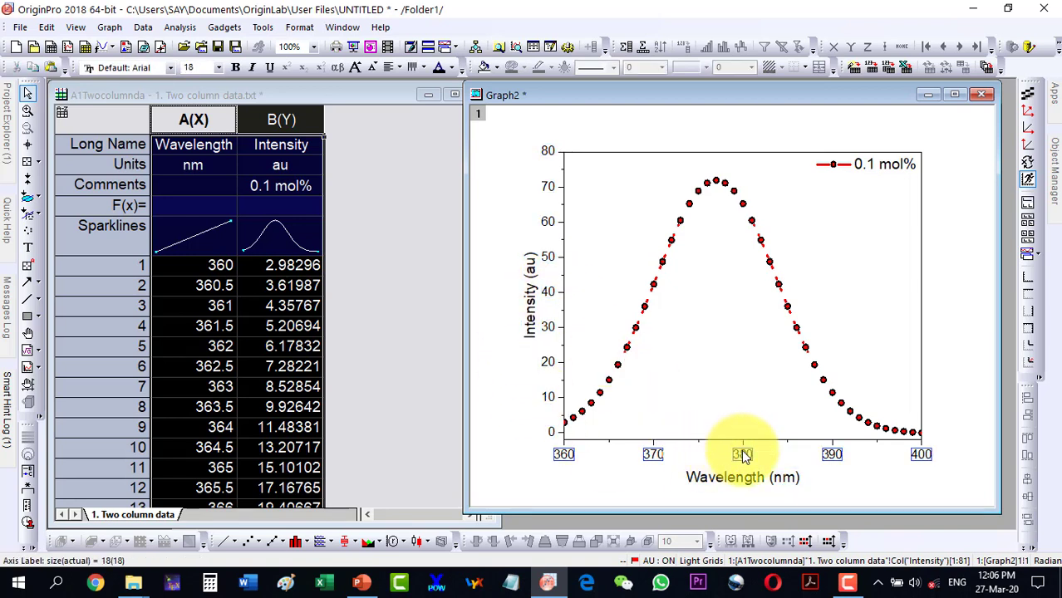